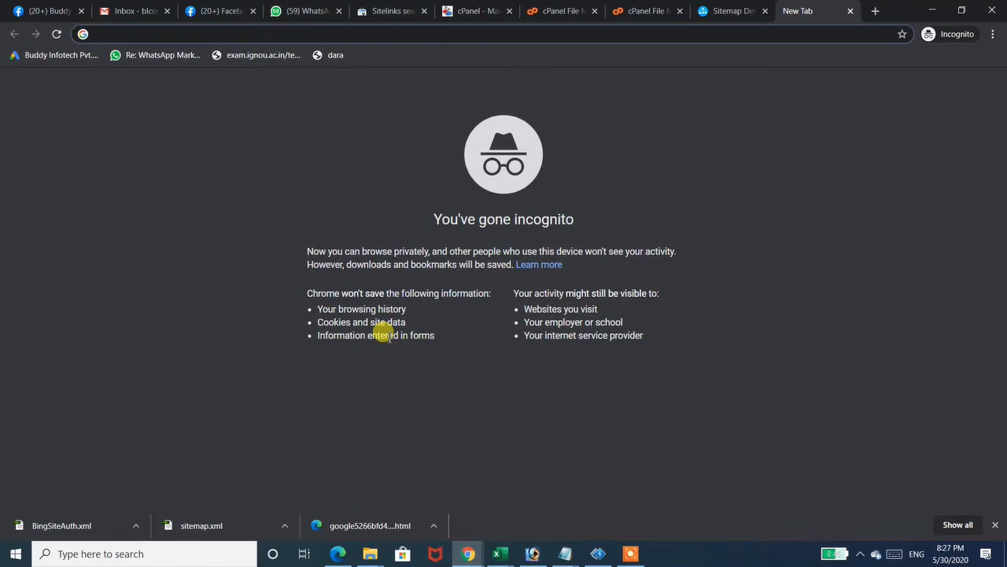
# Step: Search google.co.in for "google analytics" and open the Google Analytics site from the results
pyautogui.write('google.co.in')
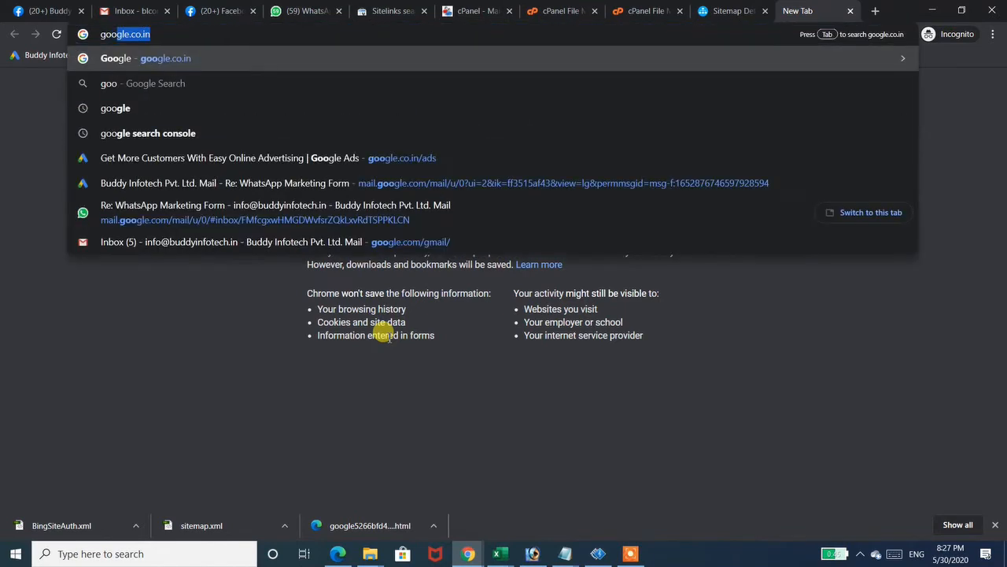
pyautogui.press('Return')
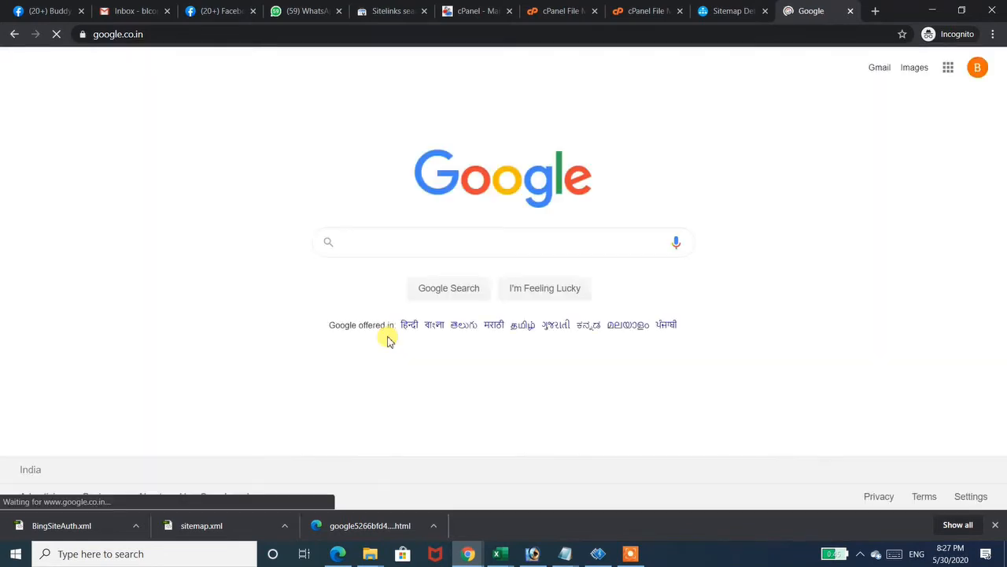
pyautogui.write('google ')
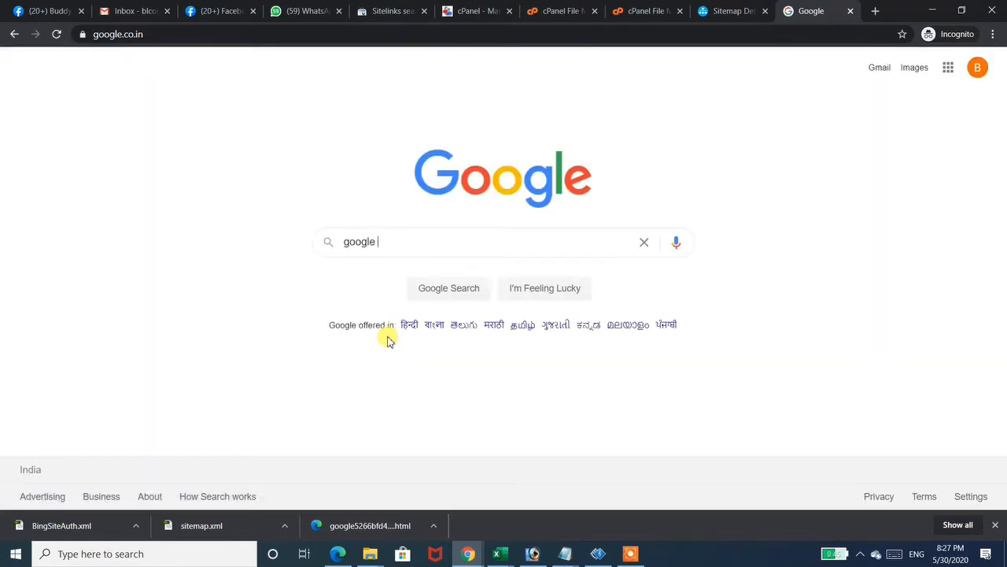
pyautogui.write('analyti')
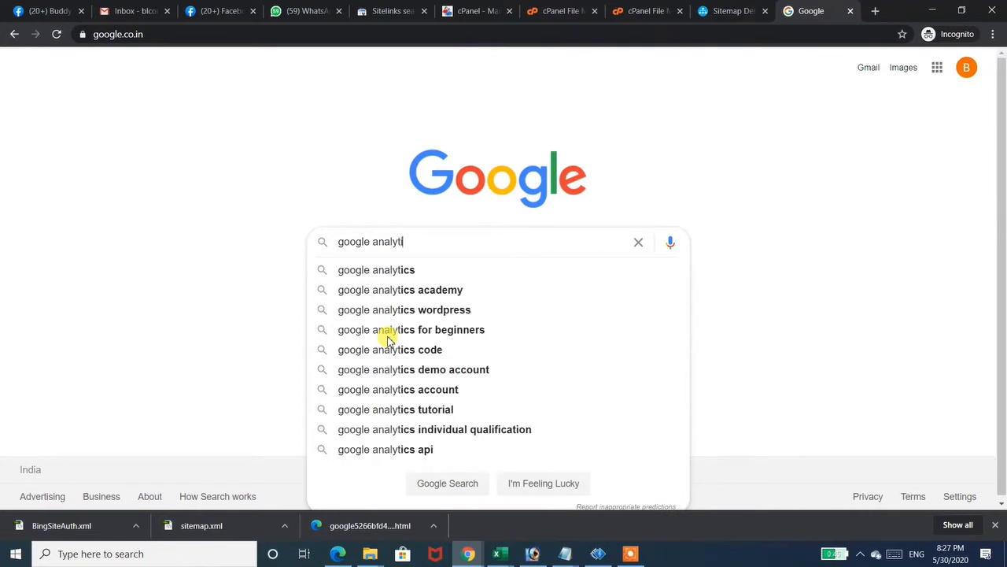
pyautogui.write('cs')
pyautogui.press('Return')
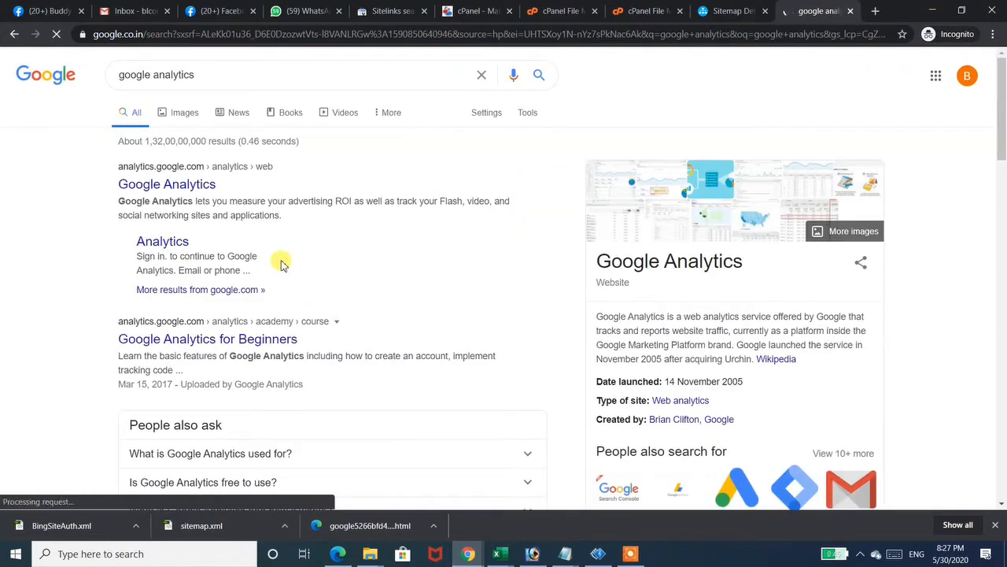
pyautogui.click(192, 189)
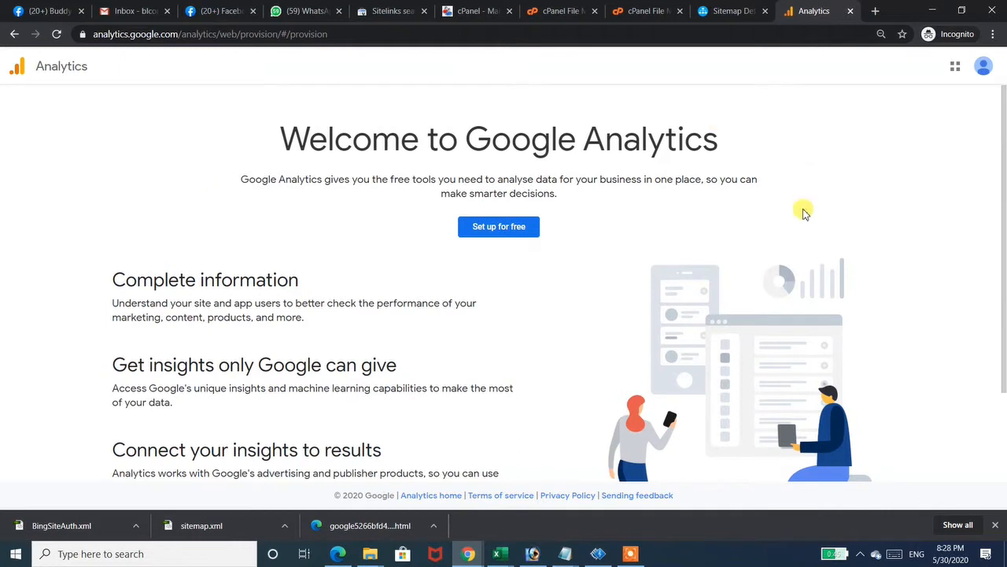
# Step: Check the signed-in account, start the free setup and name the Analytics account "Buddy Learning Centre", keeping all data sharing options enabled
pyautogui.click(984, 71)
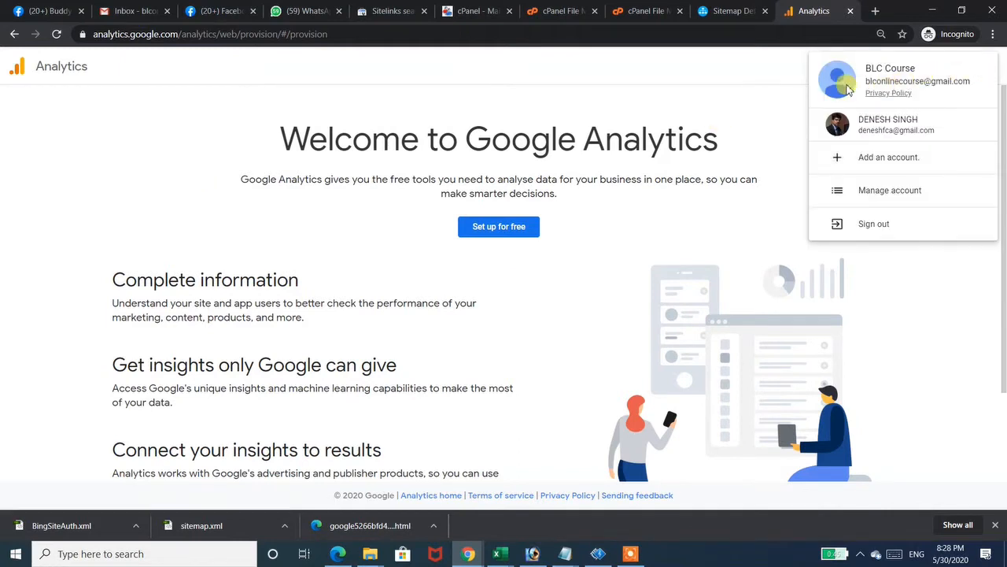
pyautogui.click(787, 148)
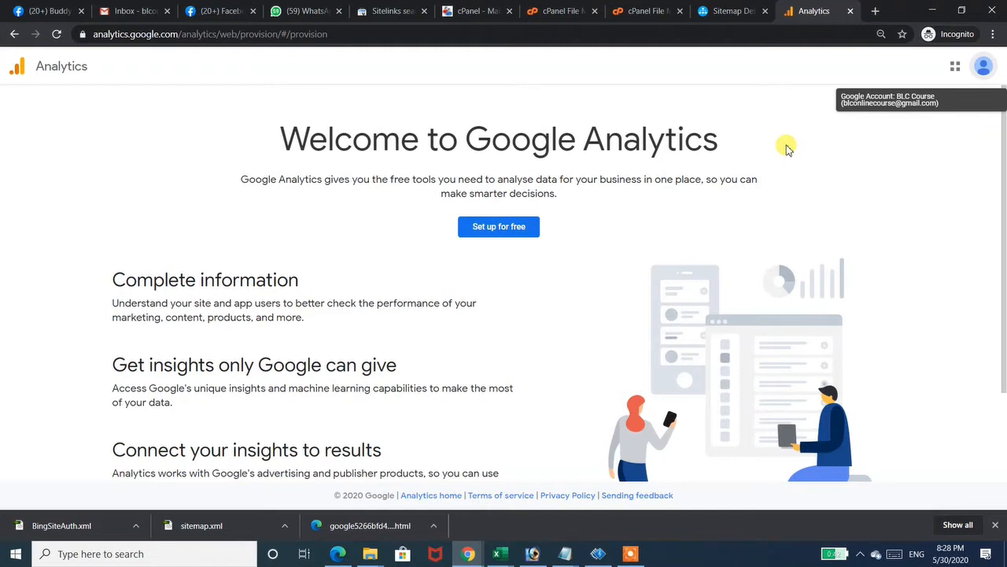
pyautogui.click(478, 230)
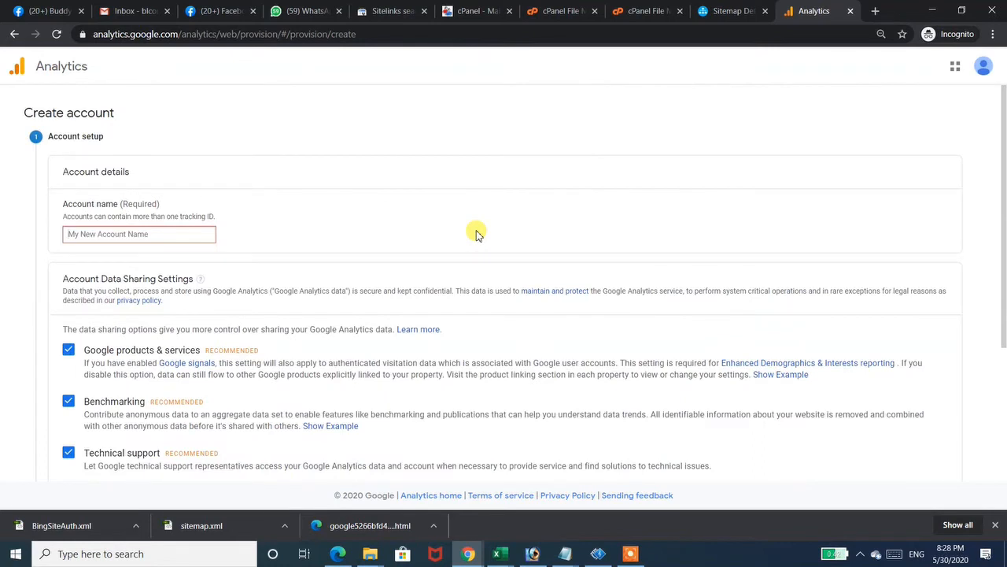
pyautogui.write('buddy learning centre')
pyautogui.moveTo(1003, 260); pyautogui.dragTo(997, 438)
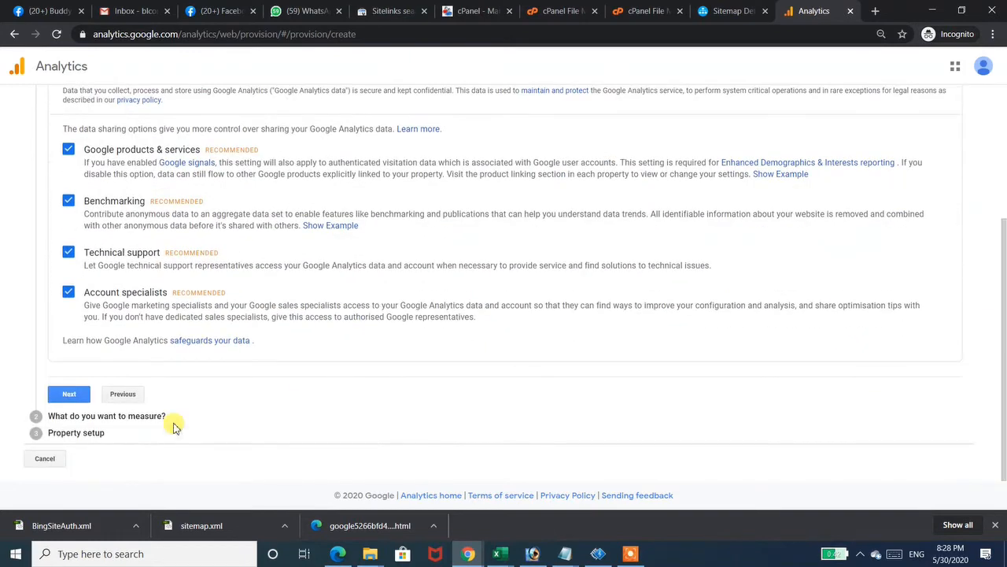
pyautogui.click(72, 394)
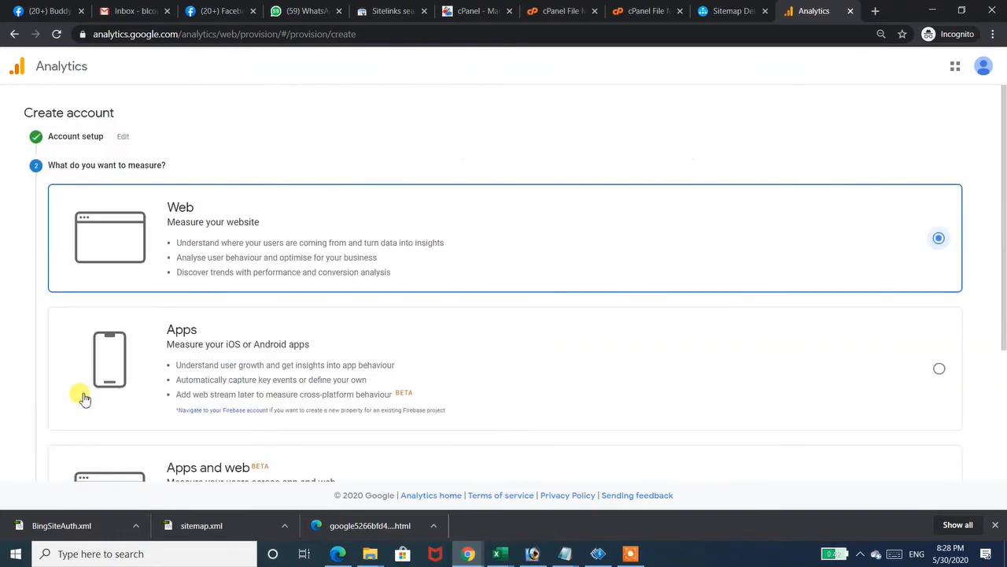
# Step: Choose Web as what to measure and continue to the property setup
pyautogui.moveTo(1002, 153); pyautogui.dragTo(1002, 183)
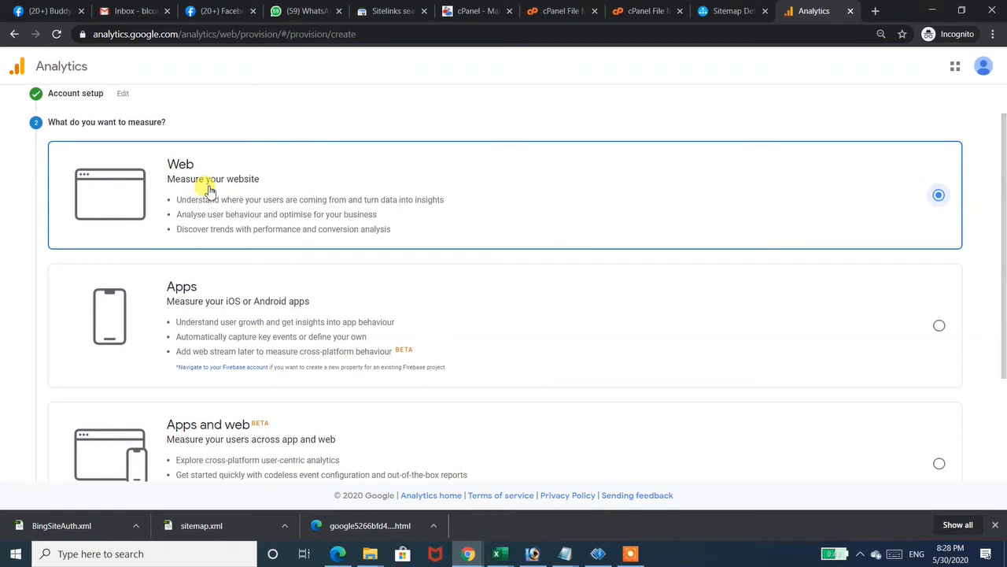
pyautogui.click(177, 312)
pyautogui.click(176, 441)
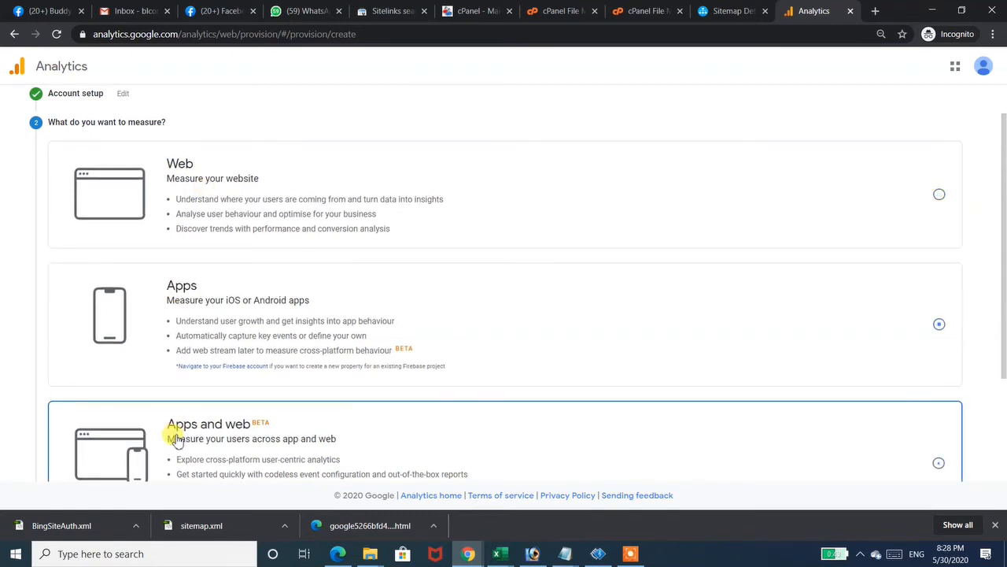
pyautogui.click(181, 214)
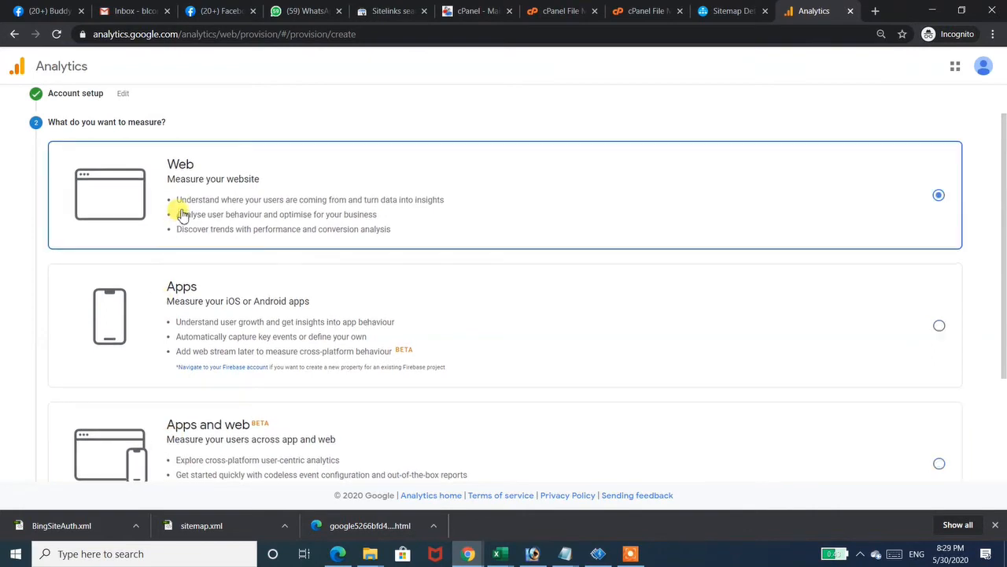
pyautogui.scroll(-2, 1004, 233)
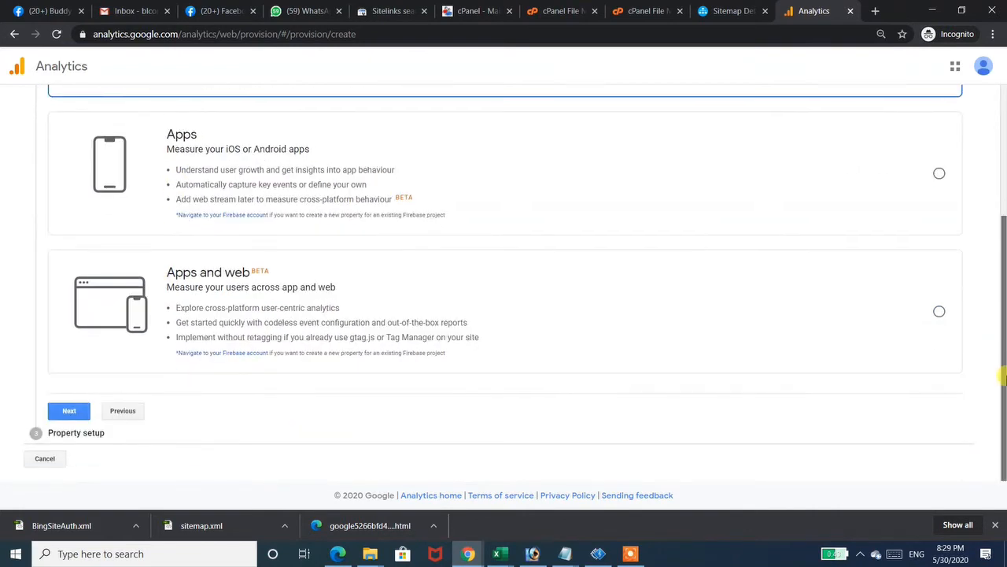
pyautogui.click(59, 413)
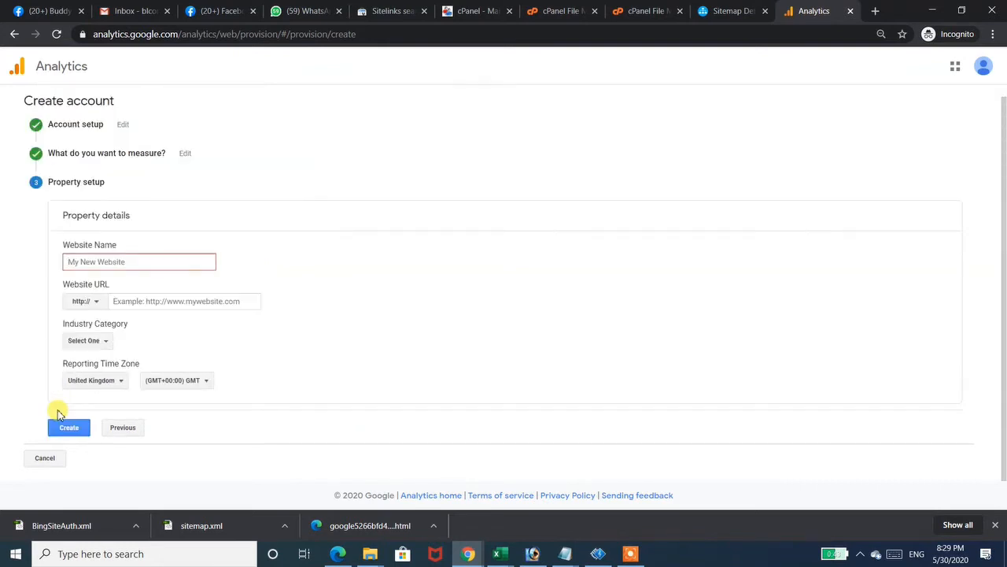
# Step: Enter "Buddy Learning Centre" as the website name and buddylearningcentre.com as the website URL
pyautogui.write('b')
pyautogui.press('BackSpace')
pyautogui.write('Buddy Learning Centre')
pyautogui.press('Tab')
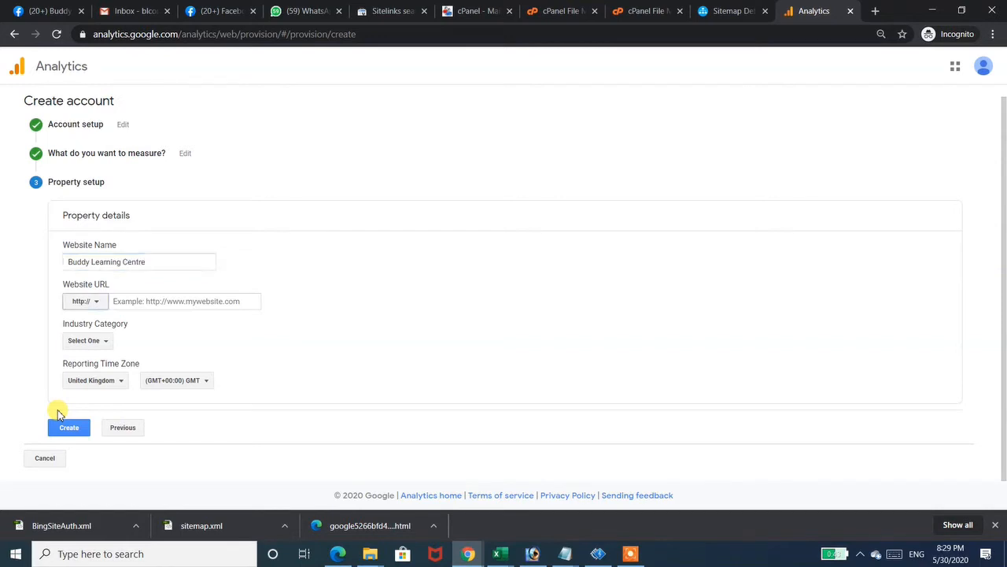
pyautogui.click(187, 301)
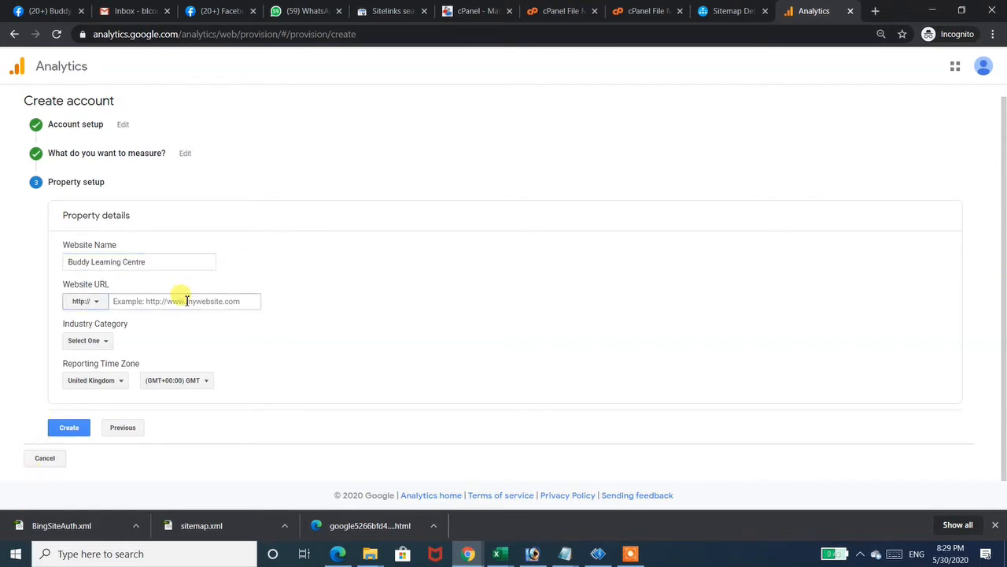
pyautogui.write('buddy')
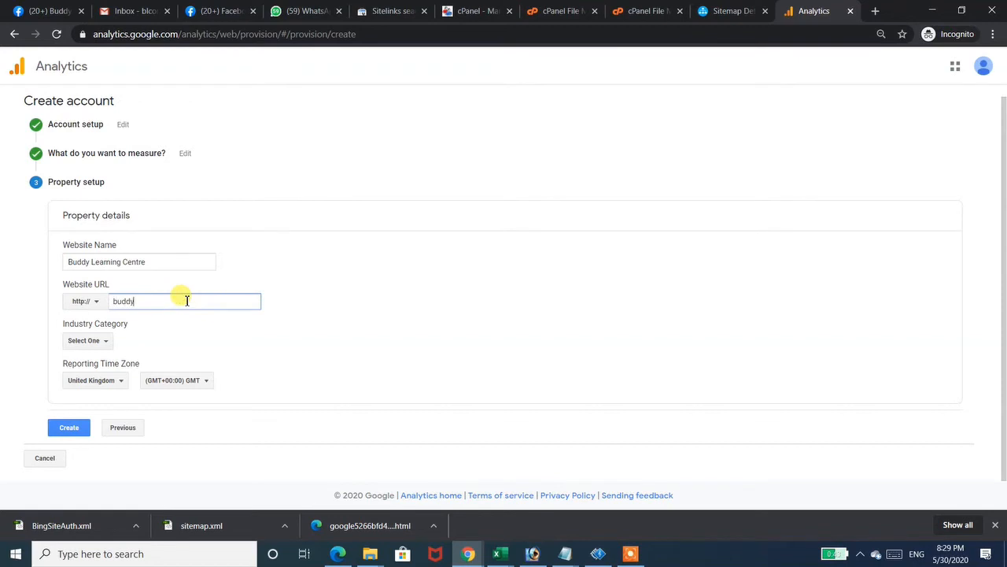
pyautogui.write('learningcentre.com')
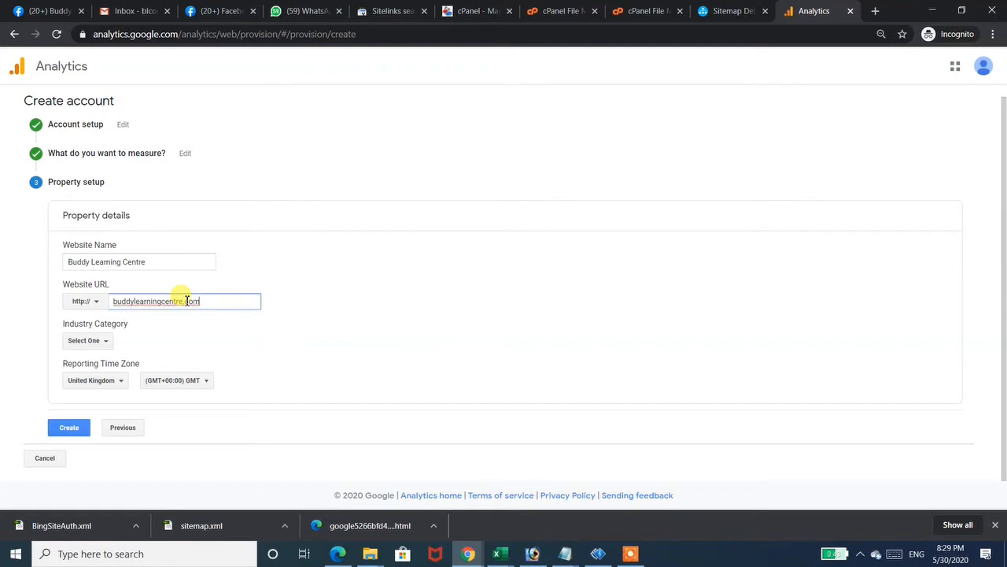
# Step: Set the industry category to Other and the reporting time zone to India, and submit the property for creation
pyautogui.click(103, 345)
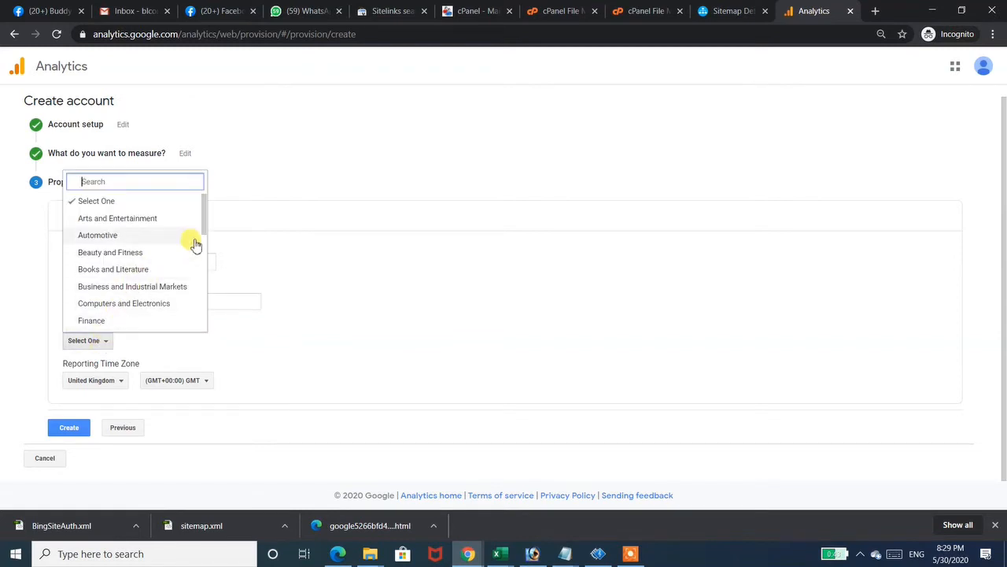
pyautogui.moveTo(202, 218)
pyautogui.mouseDown()
pyautogui.moveTo(203, 318)
pyautogui.moveTo(200, 214)
pyautogui.moveTo(188, 332)
pyautogui.mouseUp()
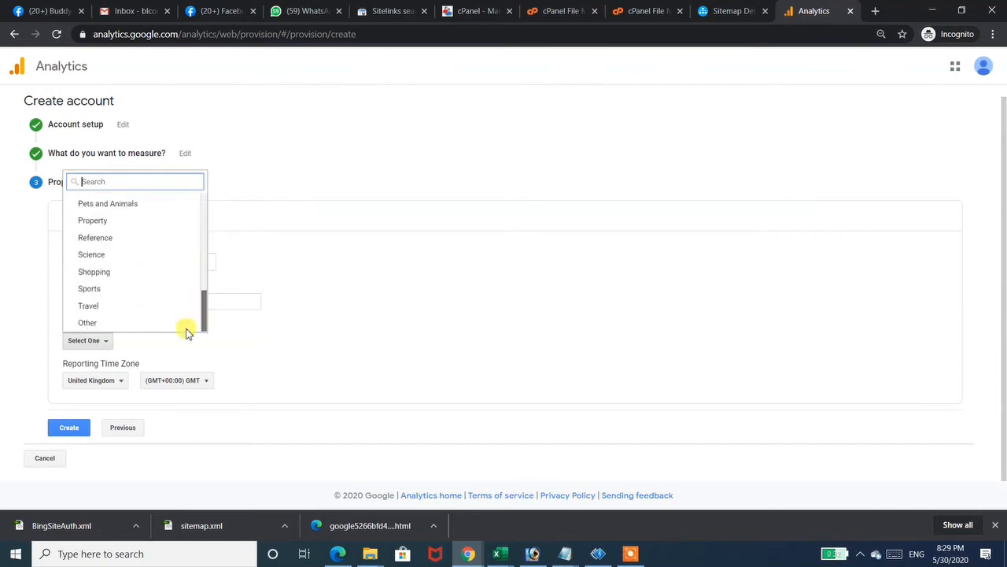
pyautogui.click(104, 323)
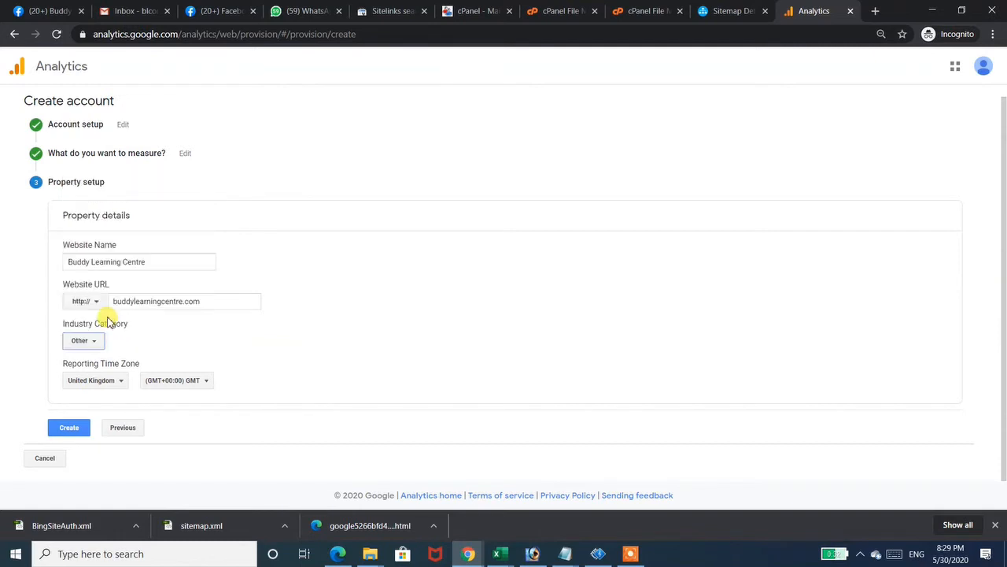
pyautogui.click(116, 381)
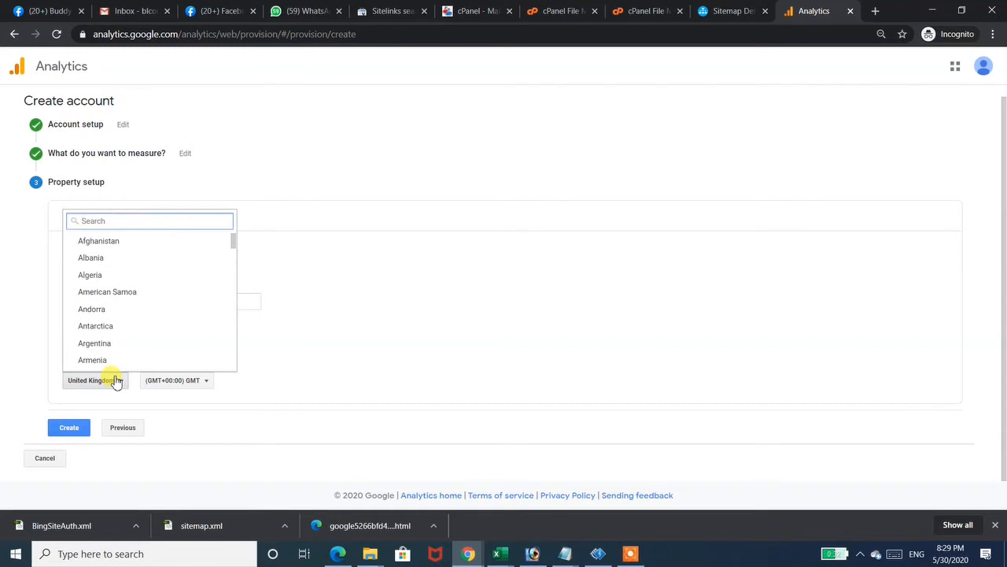
pyautogui.write('india')
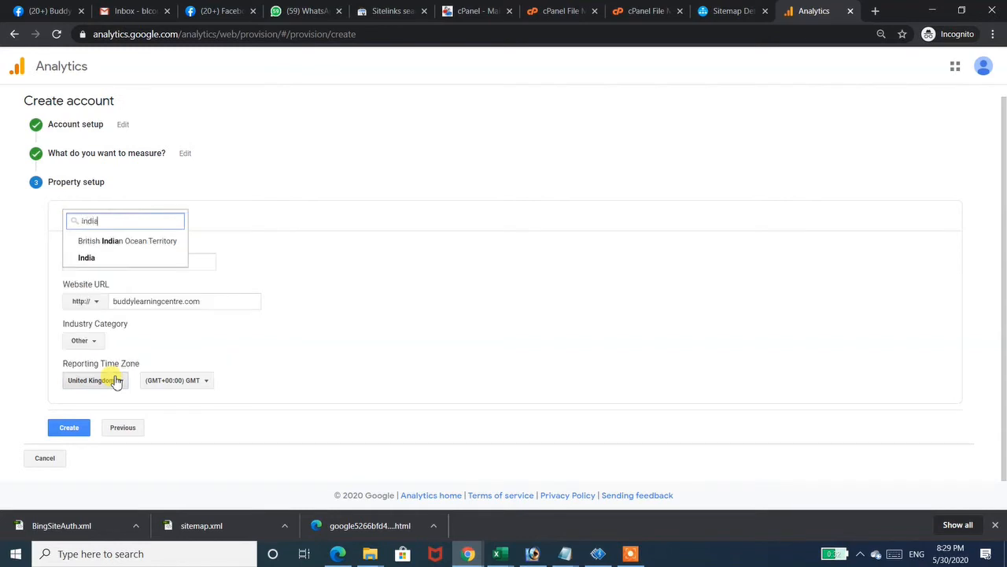
pyautogui.click(85, 258)
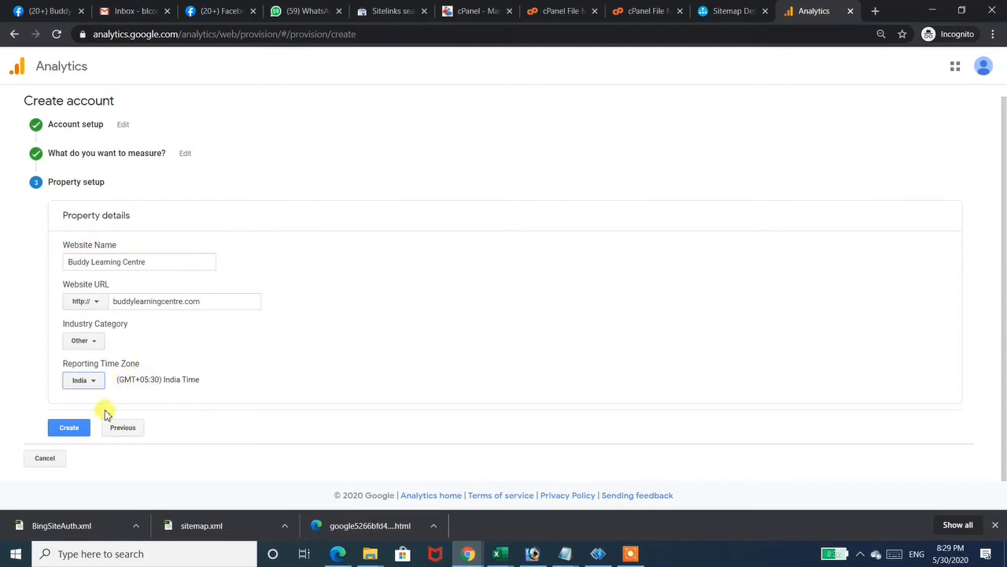
pyautogui.click(69, 430)
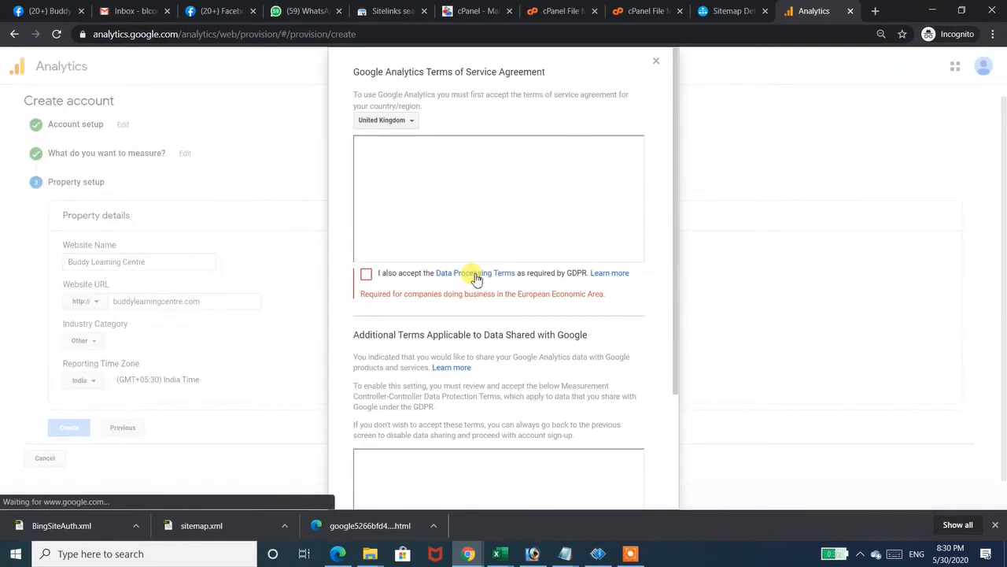
# Step: Set the terms of service region to India and accept the agreement, including the GDPR Data Processing Terms and the Measurement Controller-Controller Data Protection Terms
pyautogui.click(386, 125)
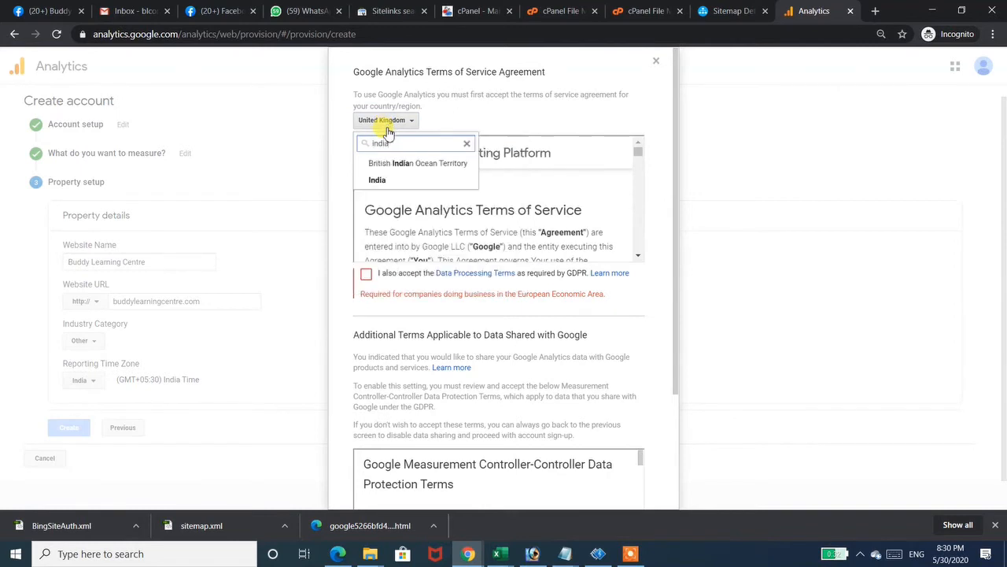
pyautogui.click(379, 183)
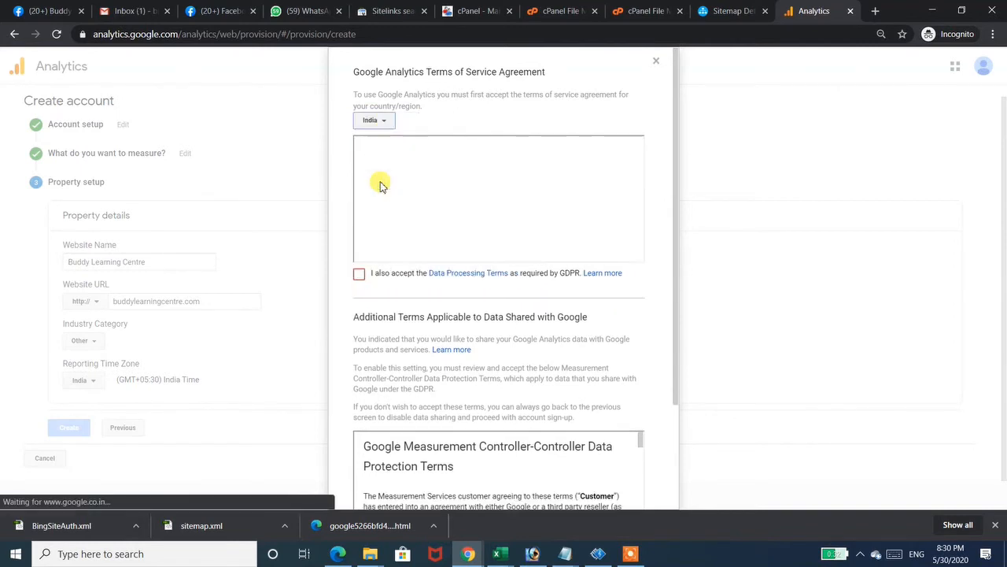
pyautogui.click(359, 273)
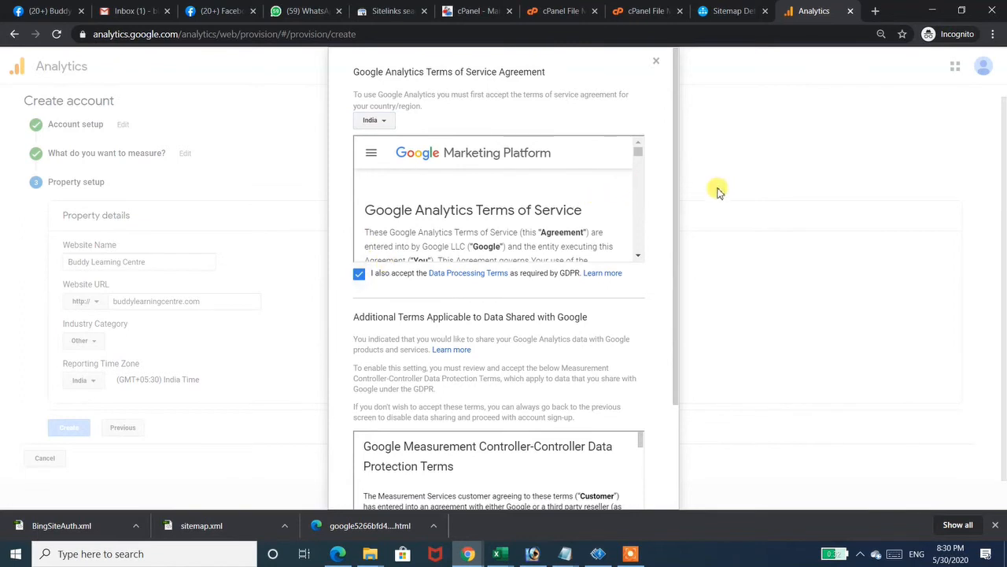
pyautogui.moveTo(679, 183); pyautogui.dragTo(670, 351)
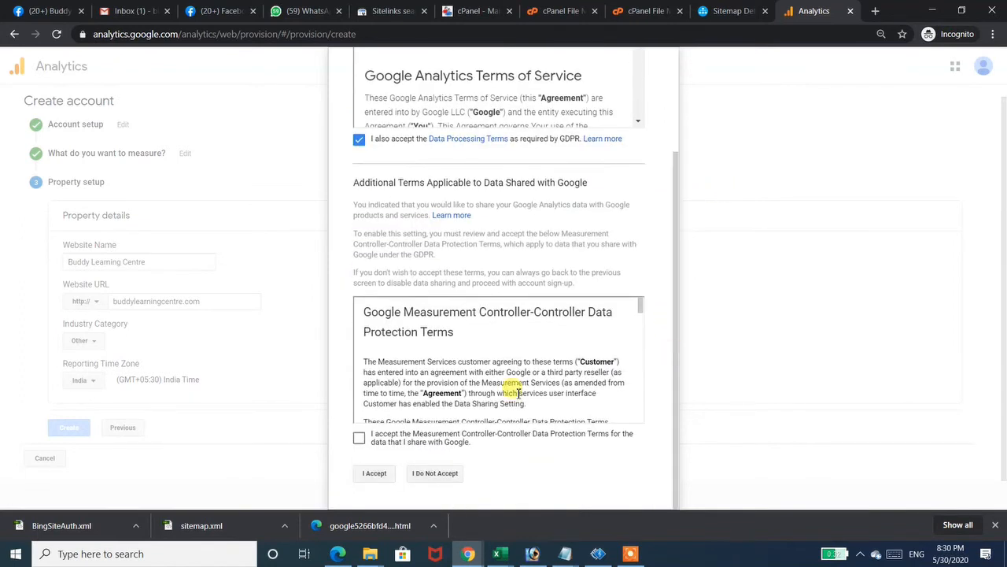
pyautogui.click(359, 438)
pyautogui.click(374, 474)
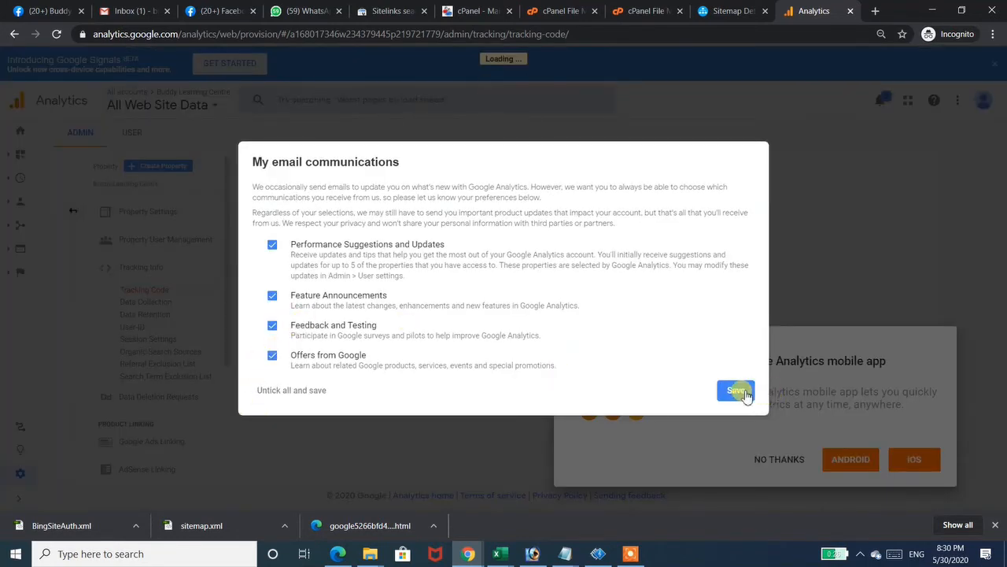
# Step: Save the email communication preferences with all options enabled and decline the Analytics mobile app offer
pyautogui.click(744, 392)
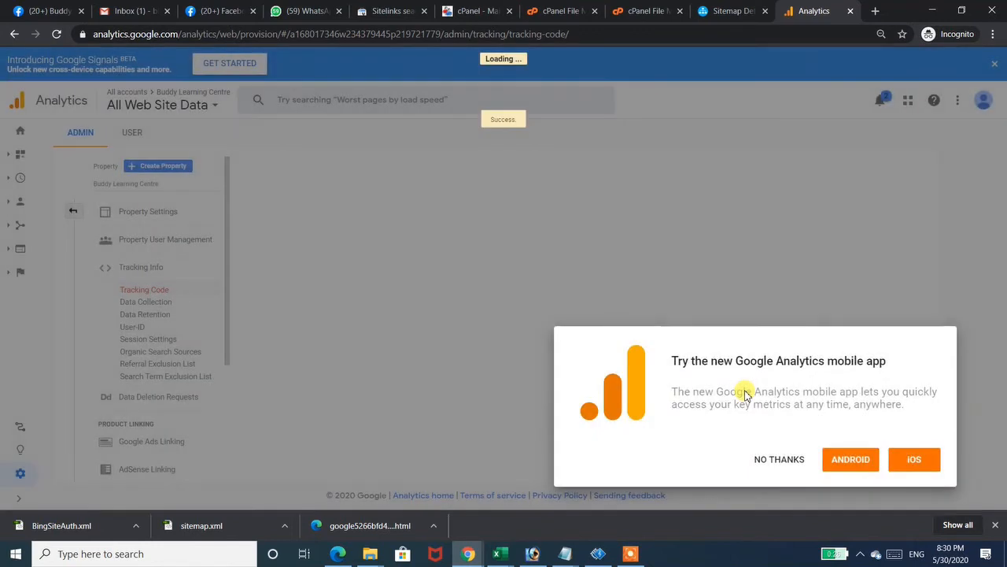
pyautogui.click(775, 462)
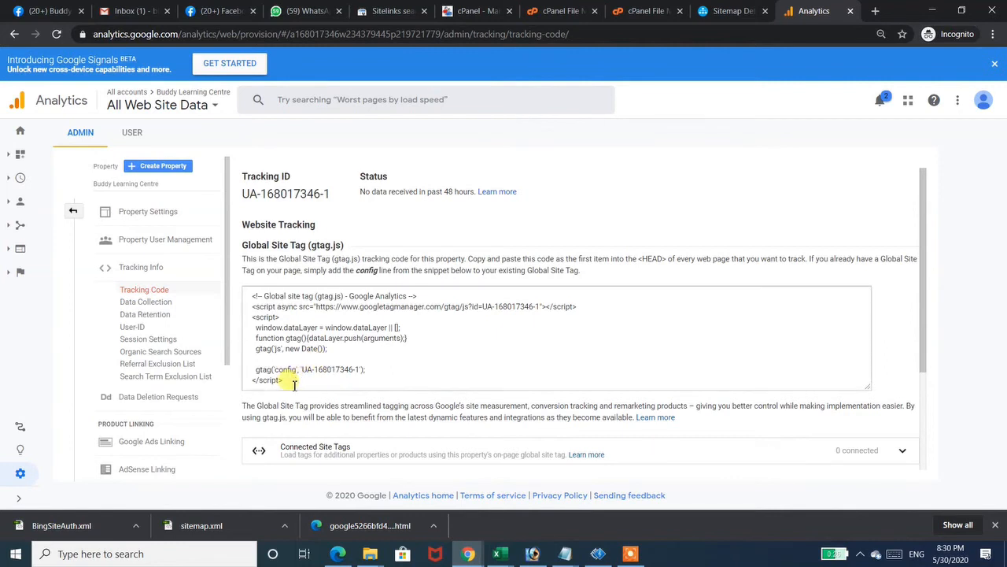
# Step: Copy the entire Global Site Tag (gtag.js) tracking snippet
pyautogui.moveTo(291, 385); pyautogui.dragTo(252, 295)
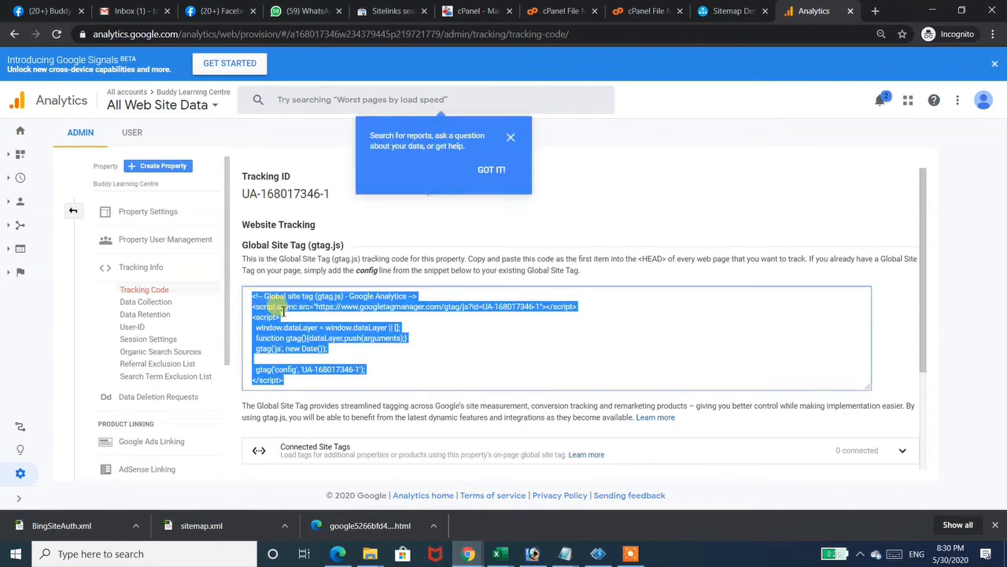
pyautogui.rightClick(283, 314)
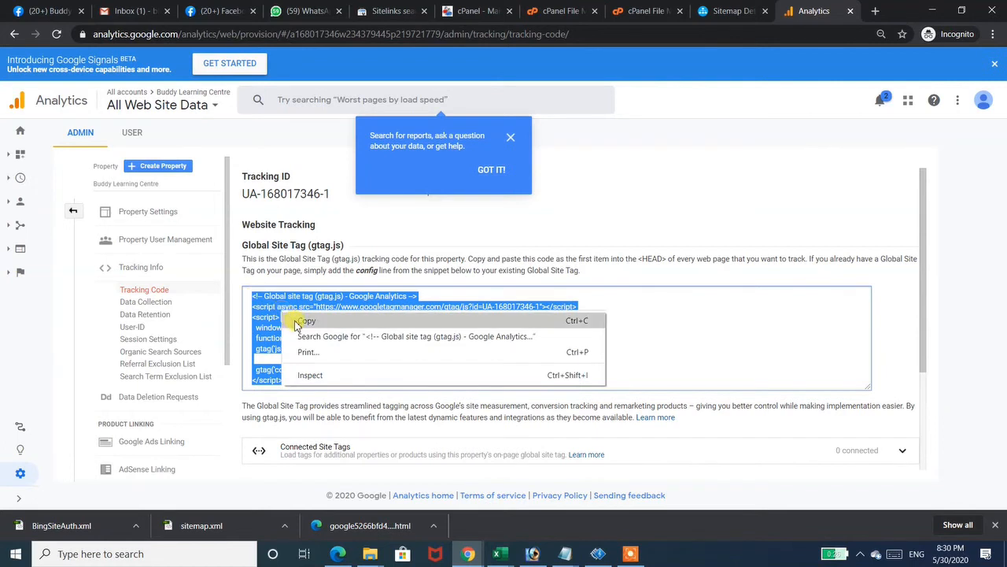
pyautogui.click(305, 320)
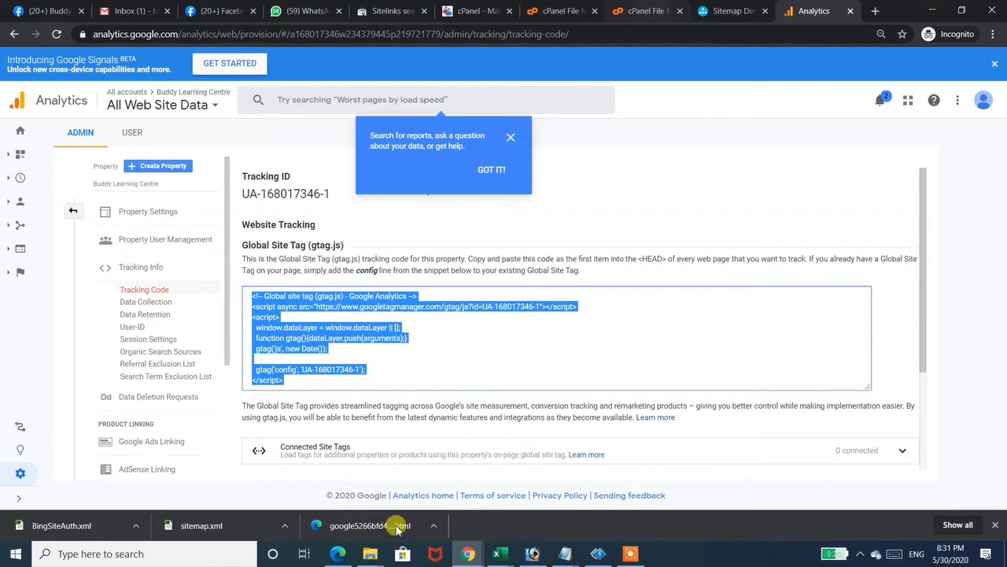
# Step: Switch to File Explorer and open the signuser basic folder inside Paid Script Buy > signuser all course
pyautogui.moveTo(368, 555)
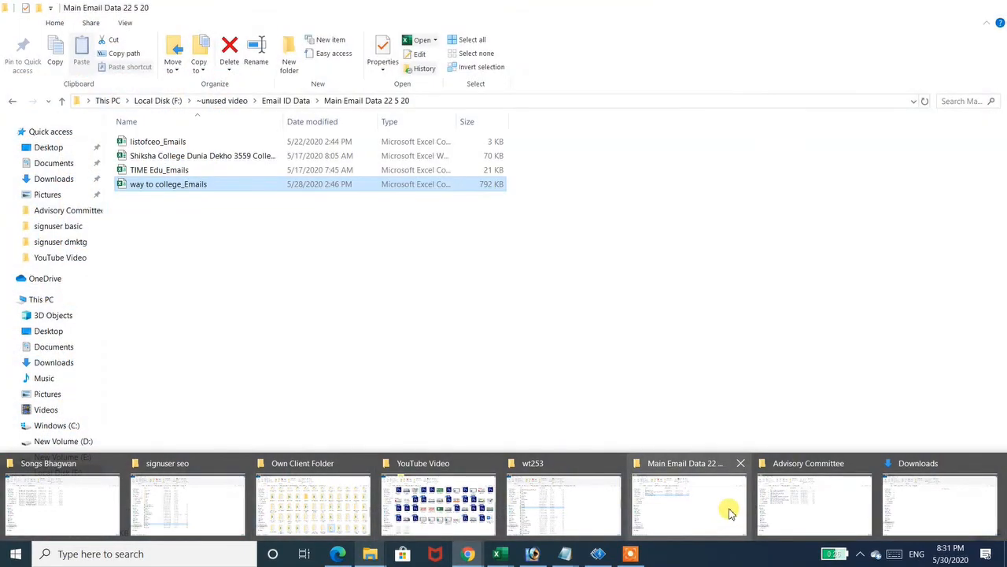
pyautogui.click(729, 511)
pyautogui.moveTo(371, 553)
pyautogui.click(234, 494)
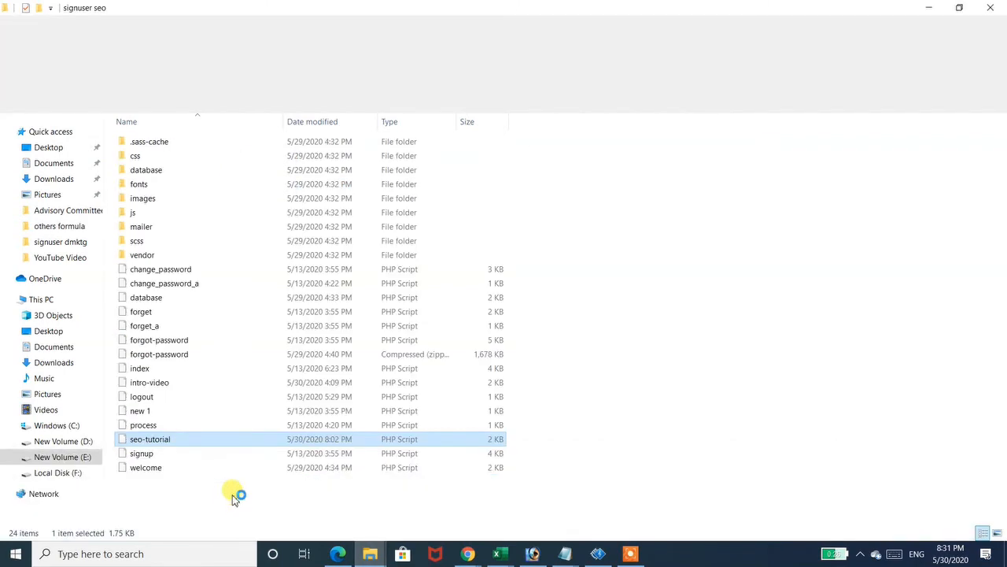
pyautogui.hotkey('alt', 'Up')
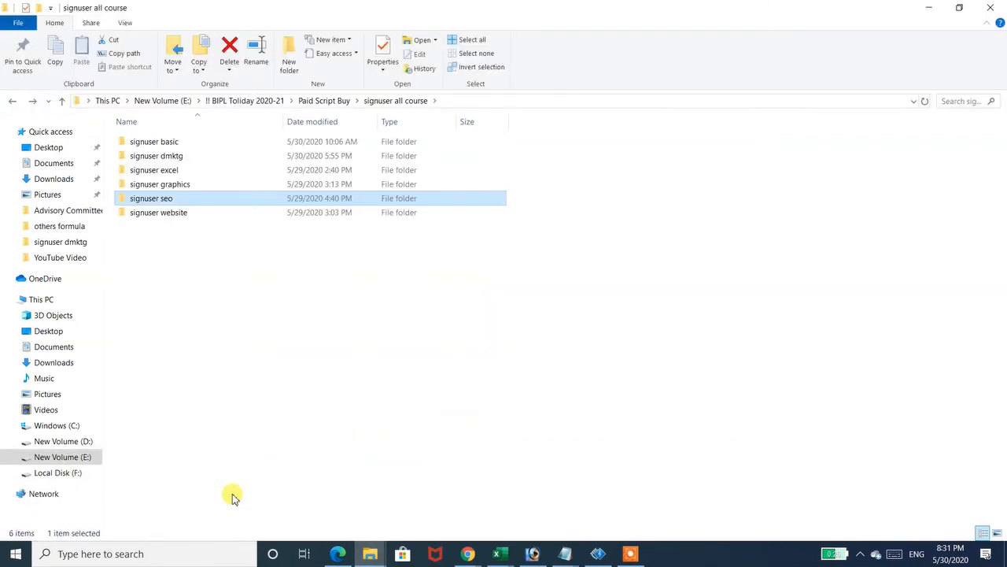
pyautogui.hotkey('alt', 'Up')
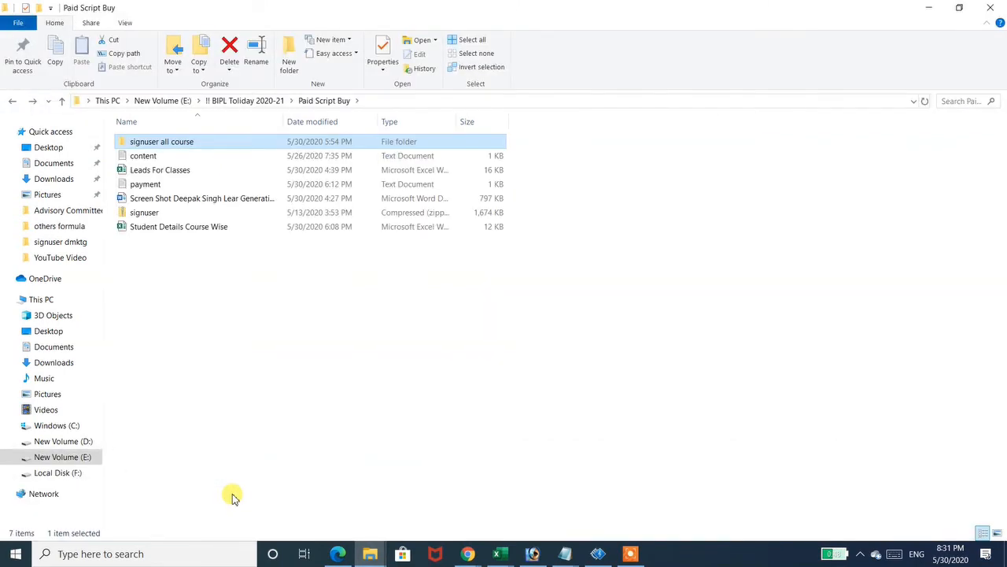
pyautogui.press('Down')
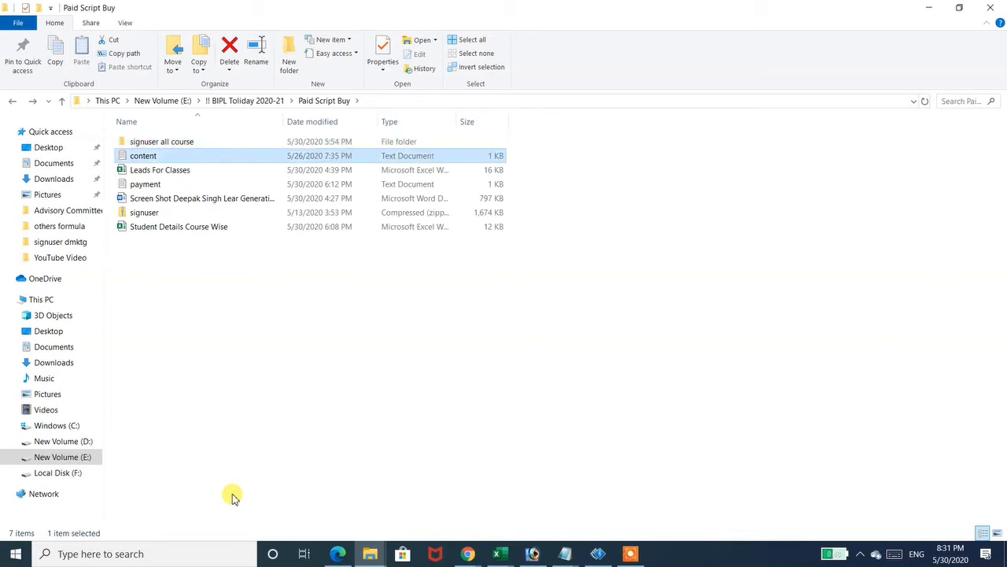
pyautogui.press('Up')
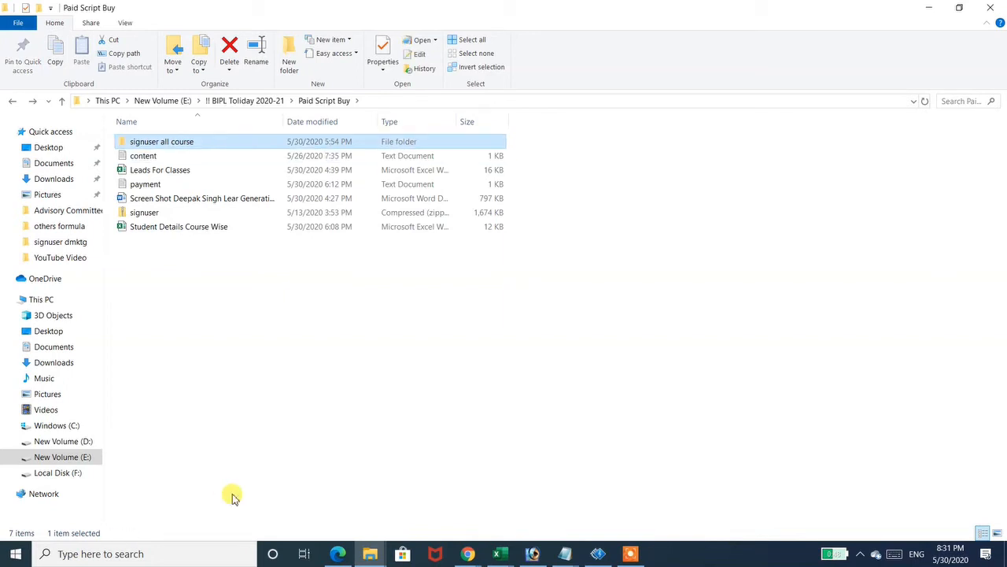
pyautogui.press('Return')
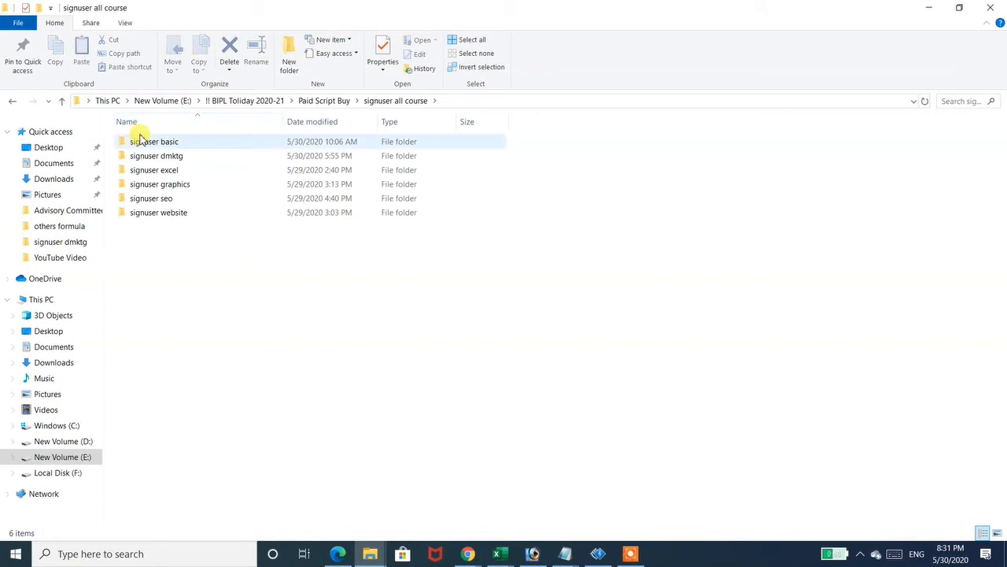
pyautogui.doubleClick(144, 146)
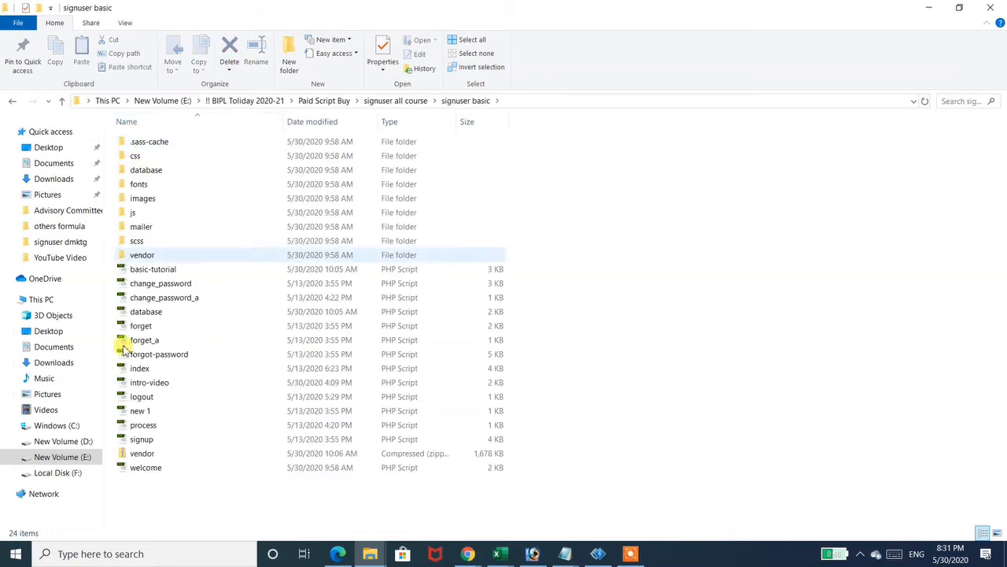
# Step: Open the index PHP file from the signuser basic folder for editing in Notepad
pyautogui.click(140, 369)
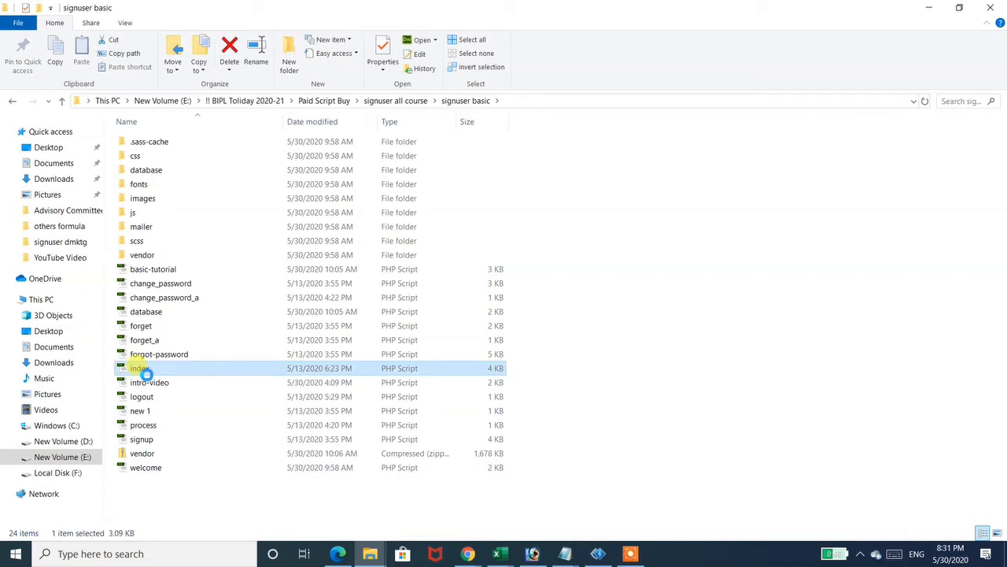
pyautogui.rightClick(144, 373)
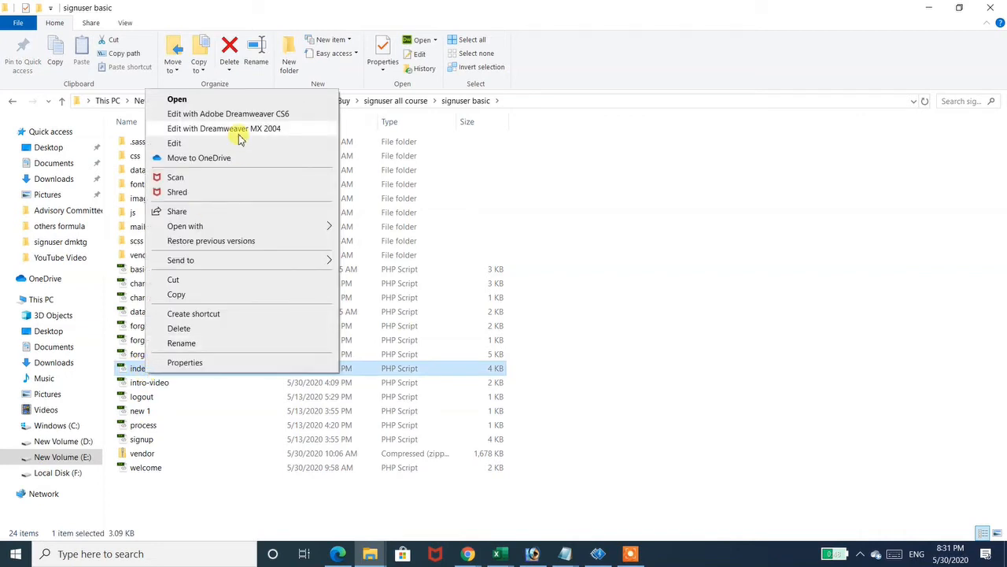
pyautogui.click(174, 143)
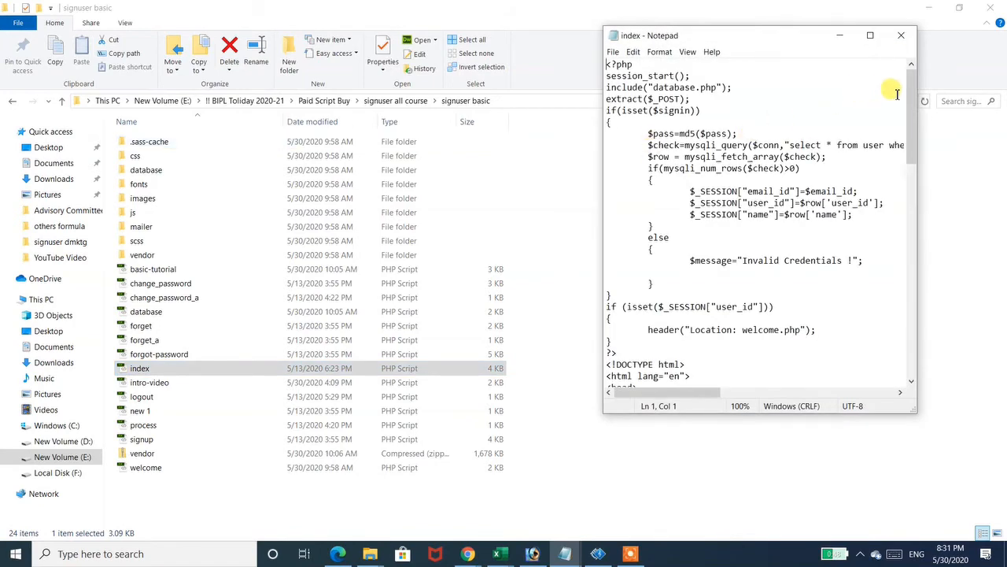
# Step: Paste the tracking snippet just above the closing </html> tag of the index file and save the file
pyautogui.moveTo(911, 82); pyautogui.dragTo(911, 315)
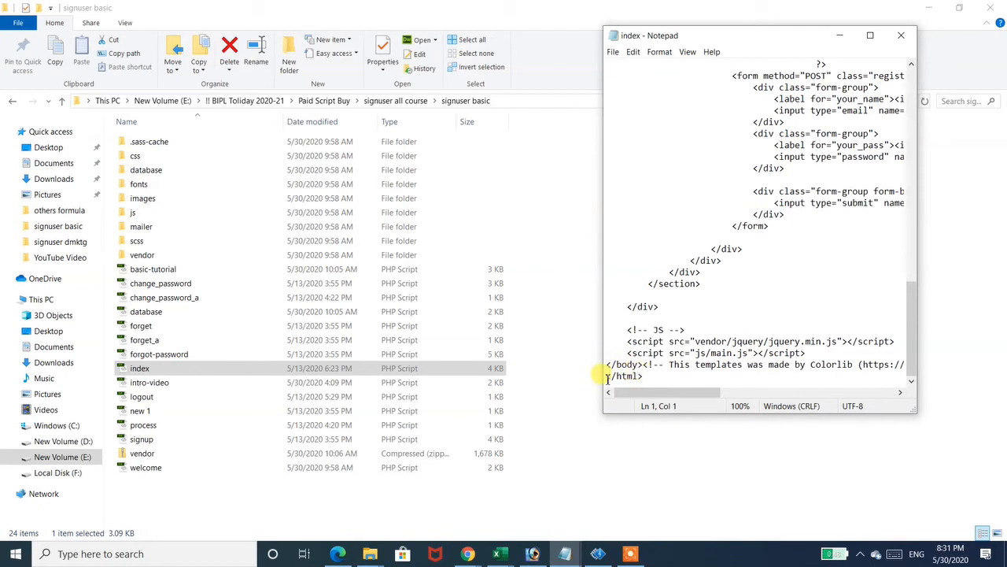
pyautogui.press('Return')
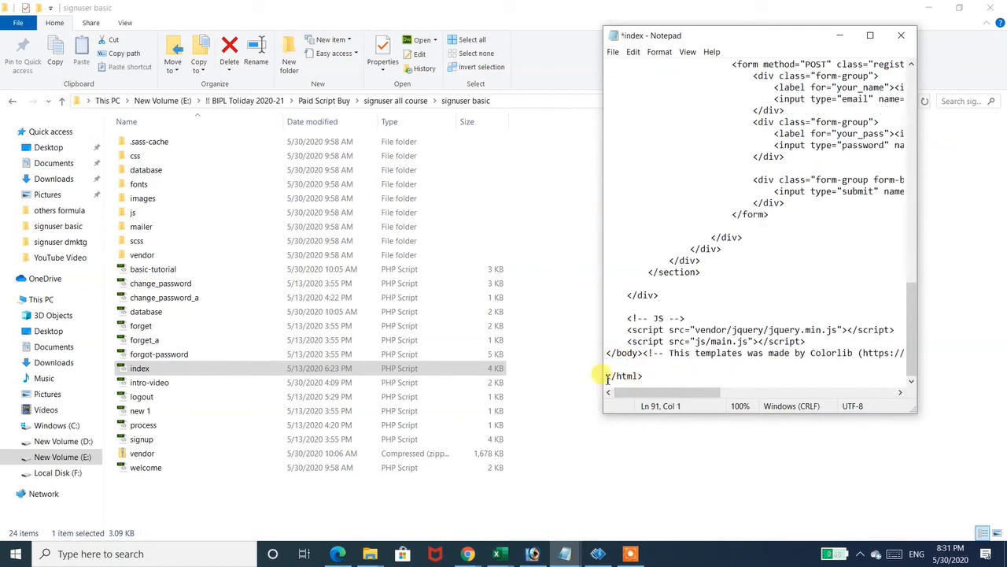
pyautogui.hotkey('ctrl', 'v')
pyautogui.hotkey('alt', 'f')
pyautogui.press('s')
pyautogui.hotkey('alt', 'f')
pyautogui.press('Escape')
pyautogui.hotkey('alt', 'f')
pyautogui.press('Escape')
pyautogui.hotkey('alt', 'f')
pyautogui.press('Escape')
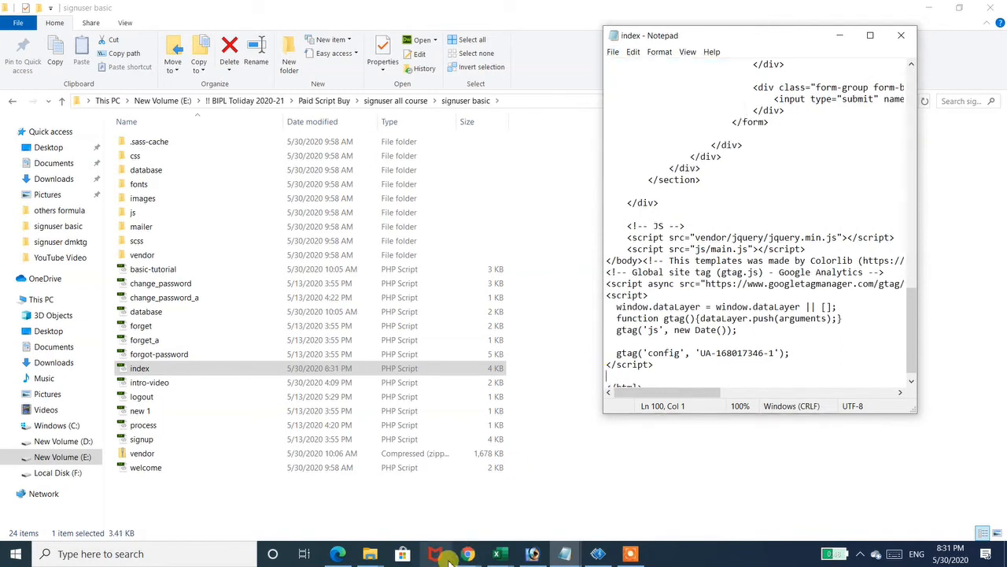
# Step: Switch to the cPanel File Manager in Chrome and open the public_html/basic directory
pyautogui.moveTo(464, 556)
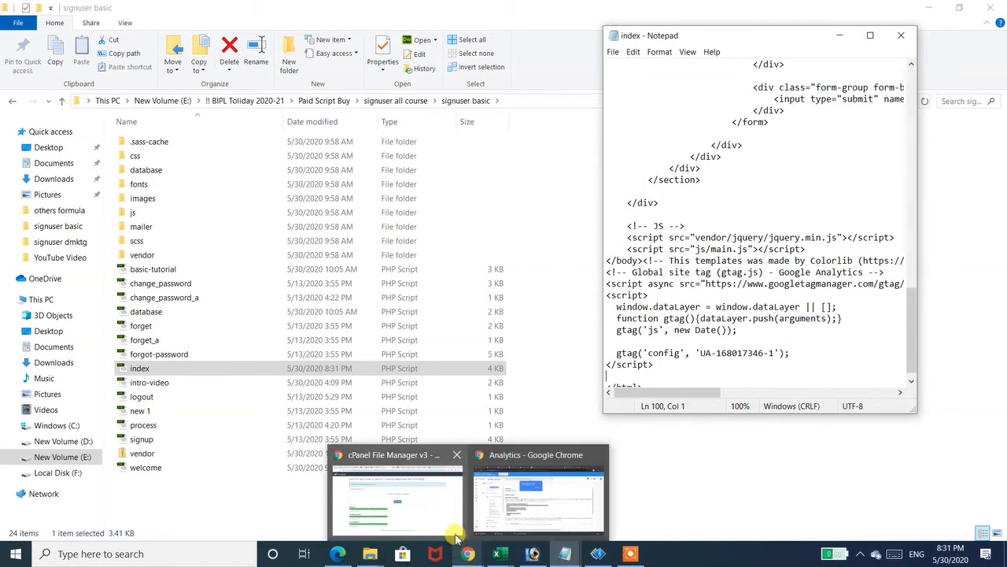
pyautogui.moveTo(429, 506)
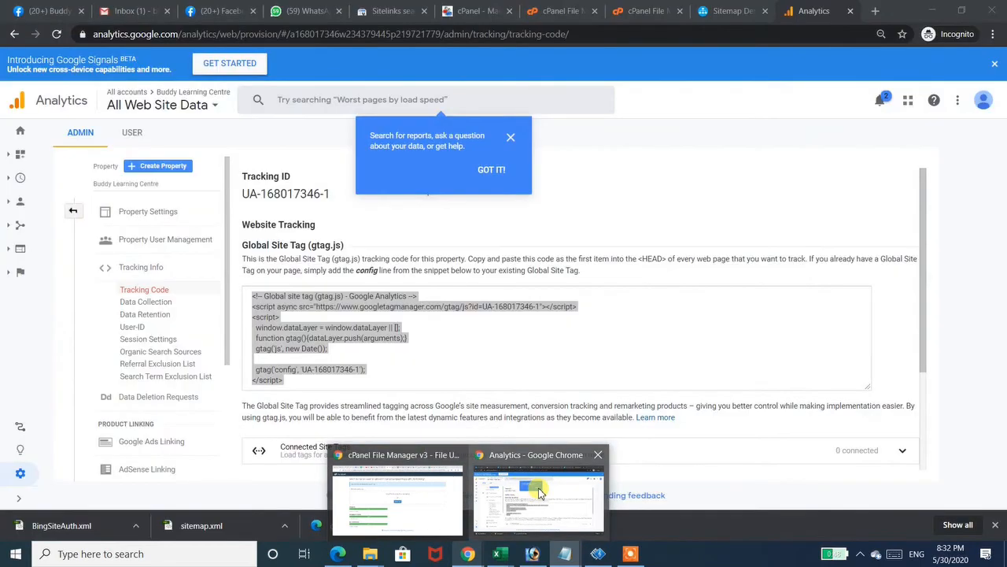
pyautogui.click(539, 496)
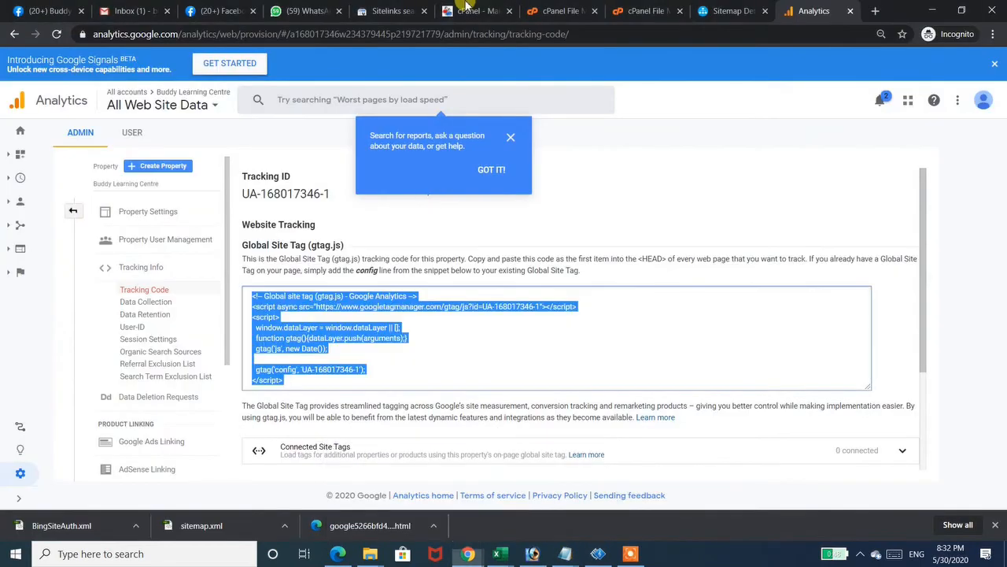
pyautogui.click(622, 11)
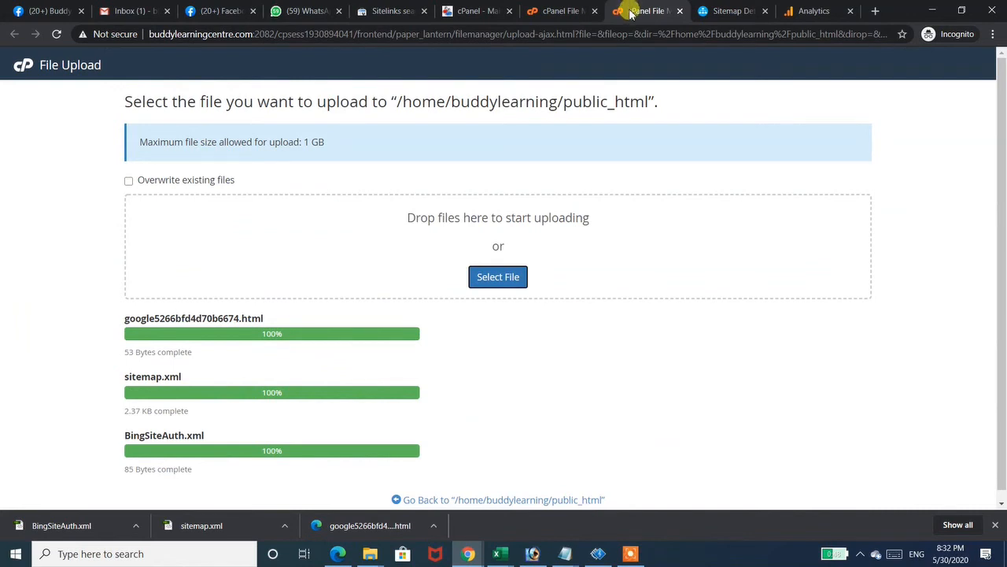
pyautogui.click(555, 11)
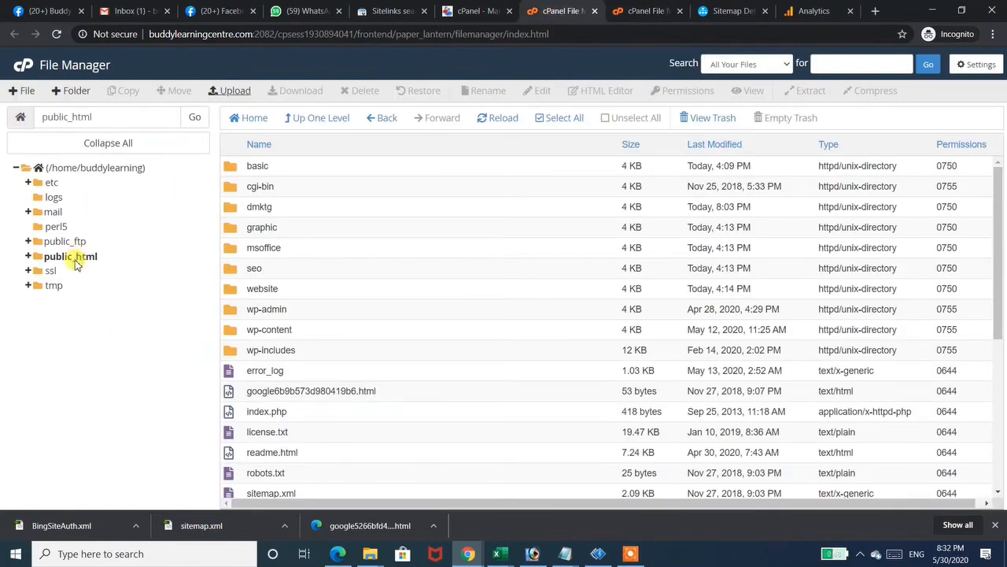
pyautogui.click(71, 258)
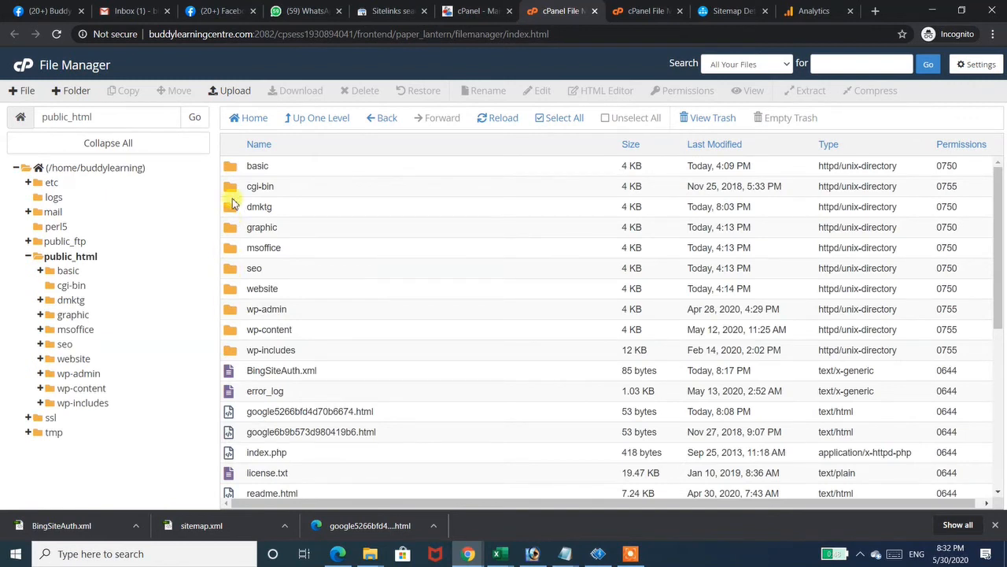
pyautogui.doubleClick(230, 165)
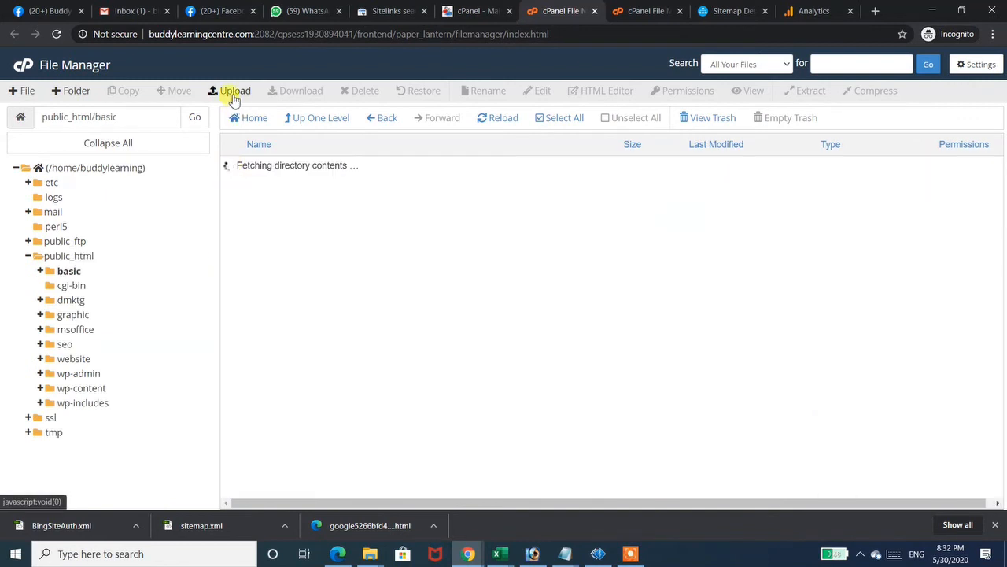
# Step: Upload the edited index file from the signuser basic folder to public_html/basic, overwriting the existing index.php
pyautogui.click(233, 93)
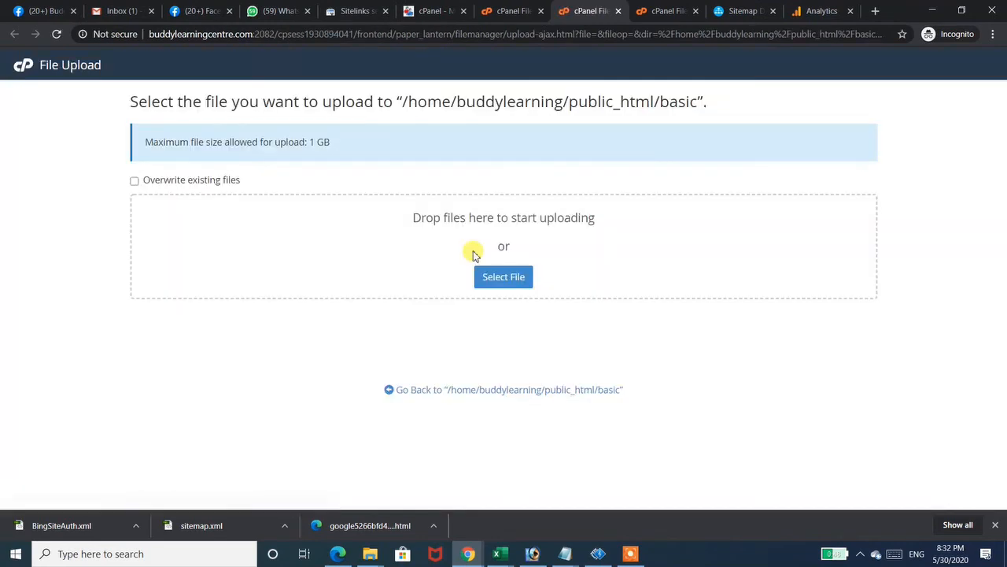
pyautogui.click(494, 273)
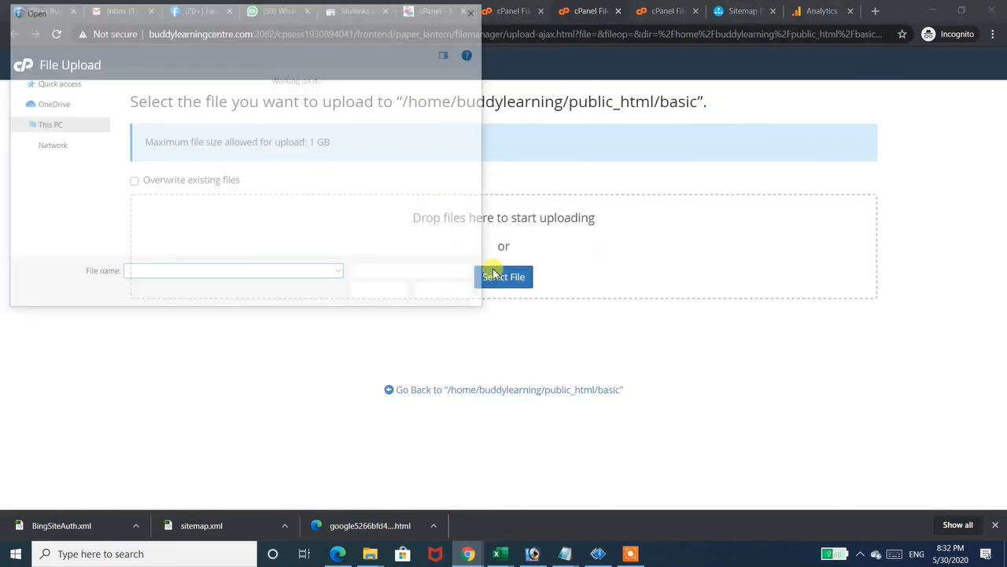
pyautogui.scroll(3, 91, 142)
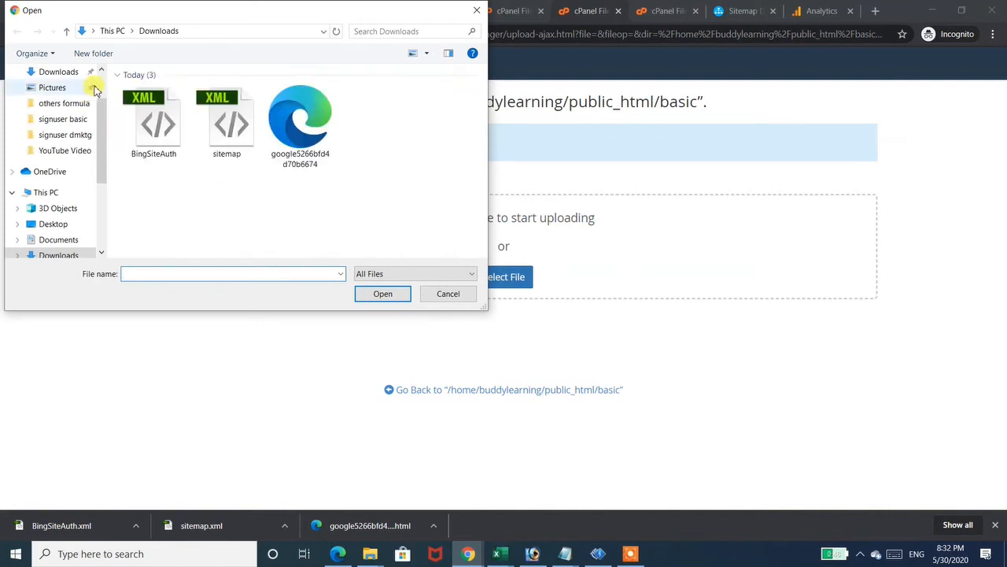
pyautogui.scroll(2, 98, 88)
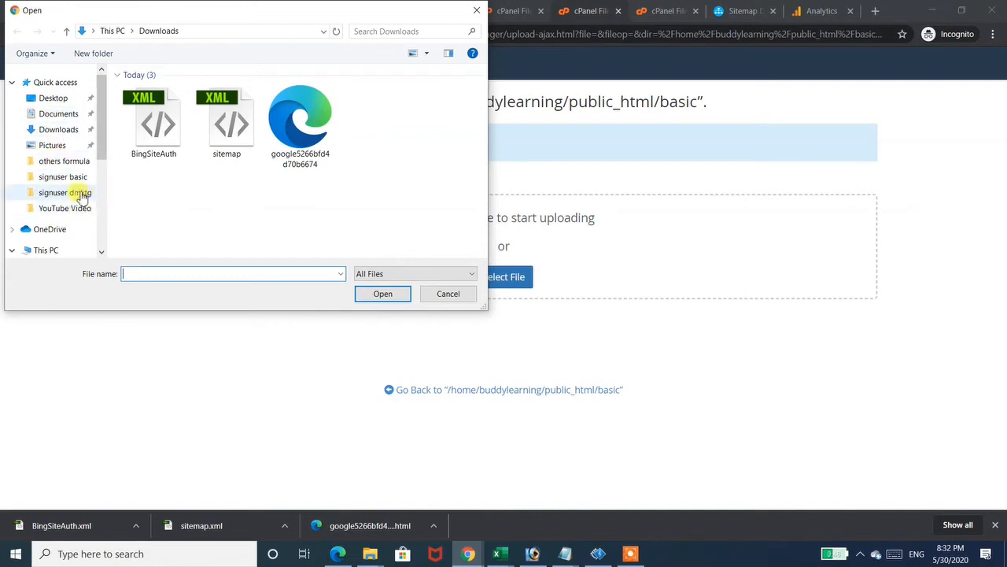
pyautogui.click(62, 178)
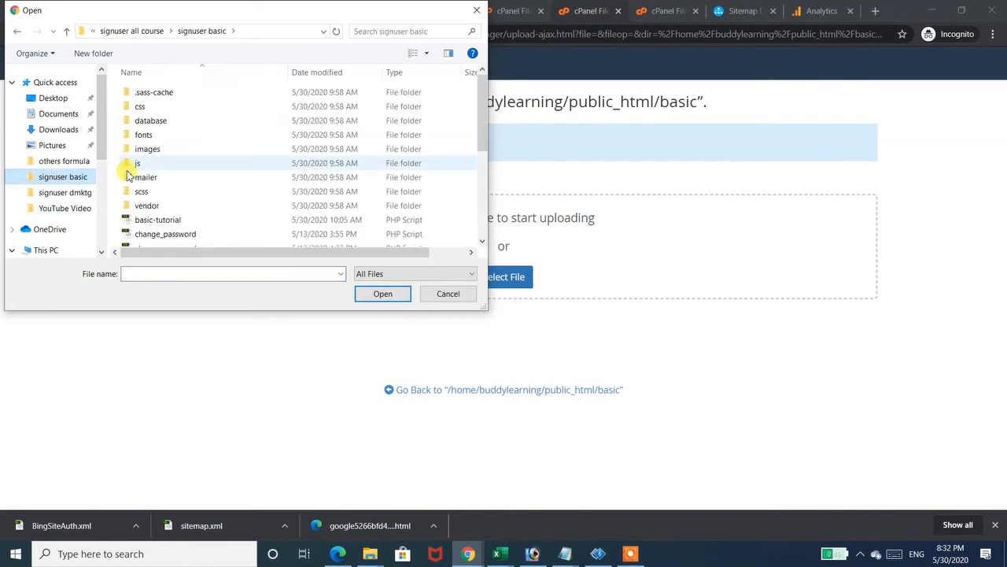
pyautogui.write('index')
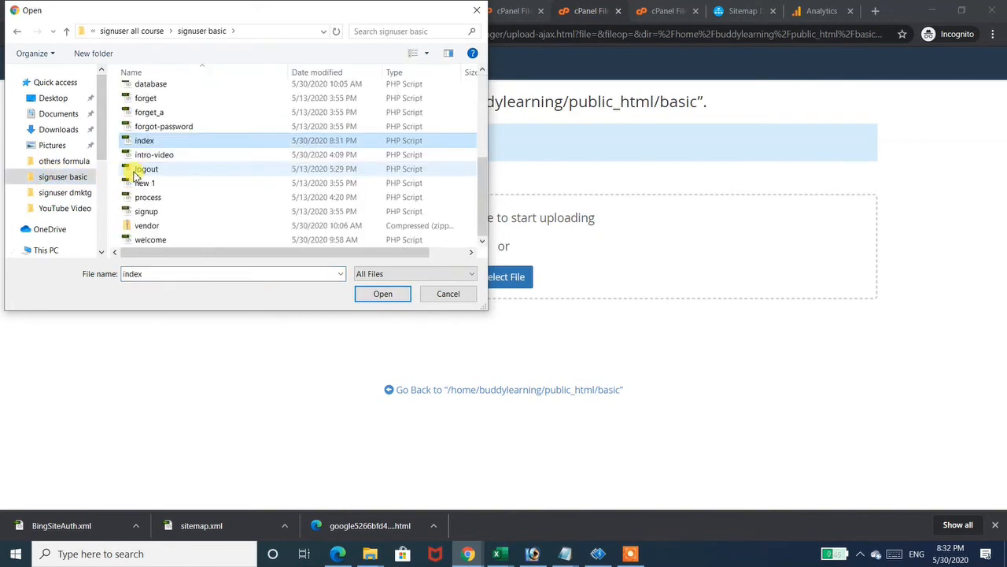
pyautogui.press('Return')
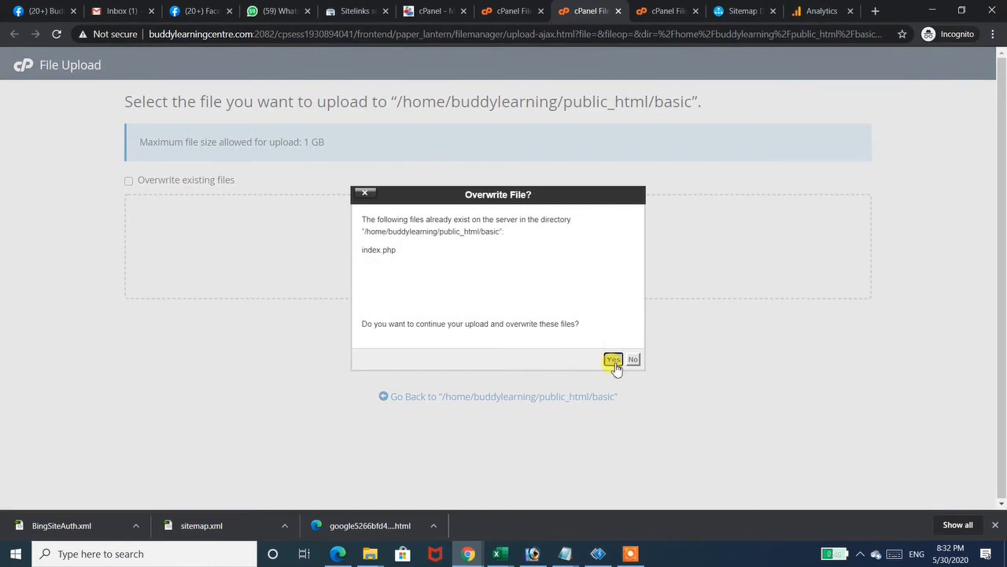
pyautogui.click(613, 359)
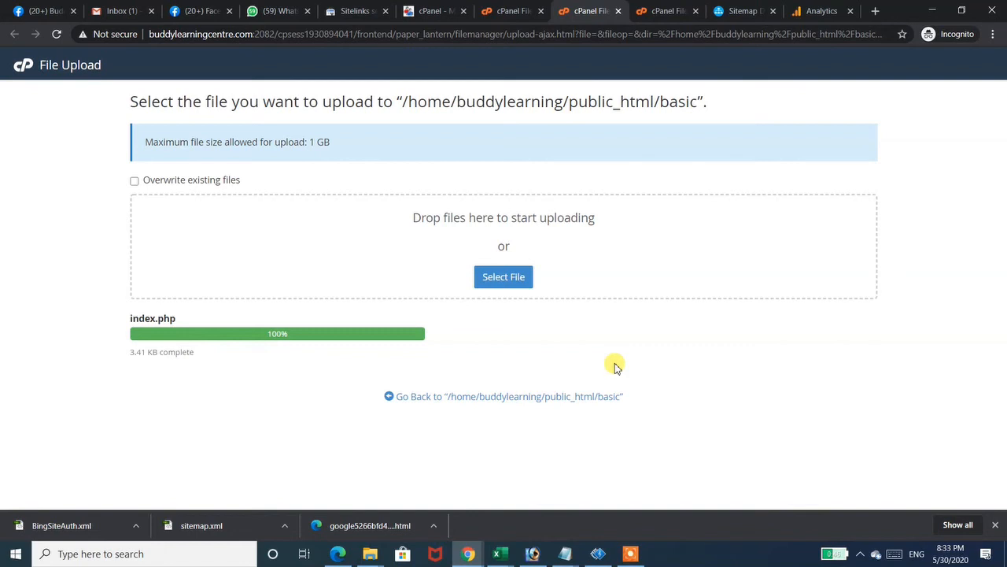
# Step: Return to Google Analytics, dismiss the search tip and open the property's Home overview
pyautogui.click(800, 16)
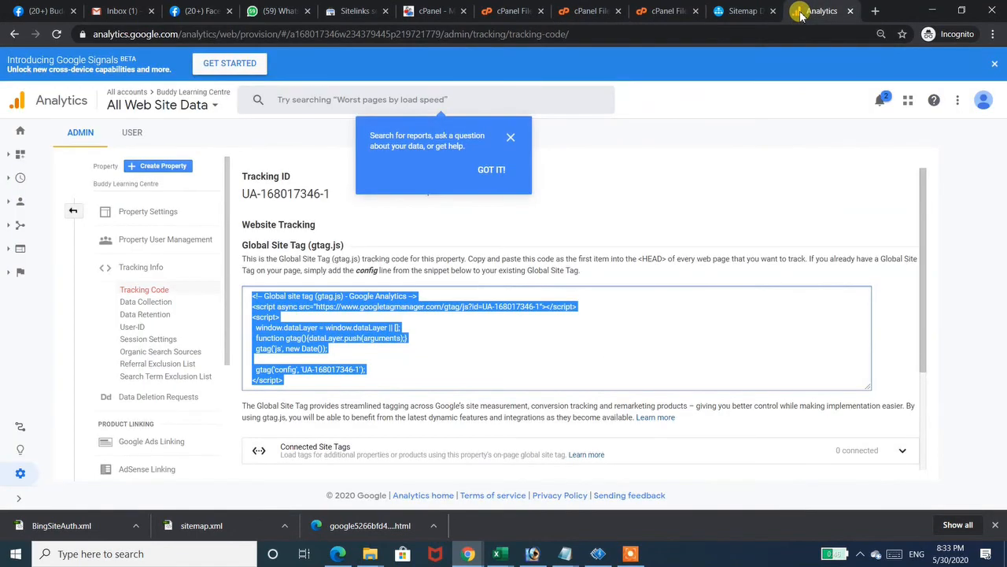
pyautogui.click(493, 172)
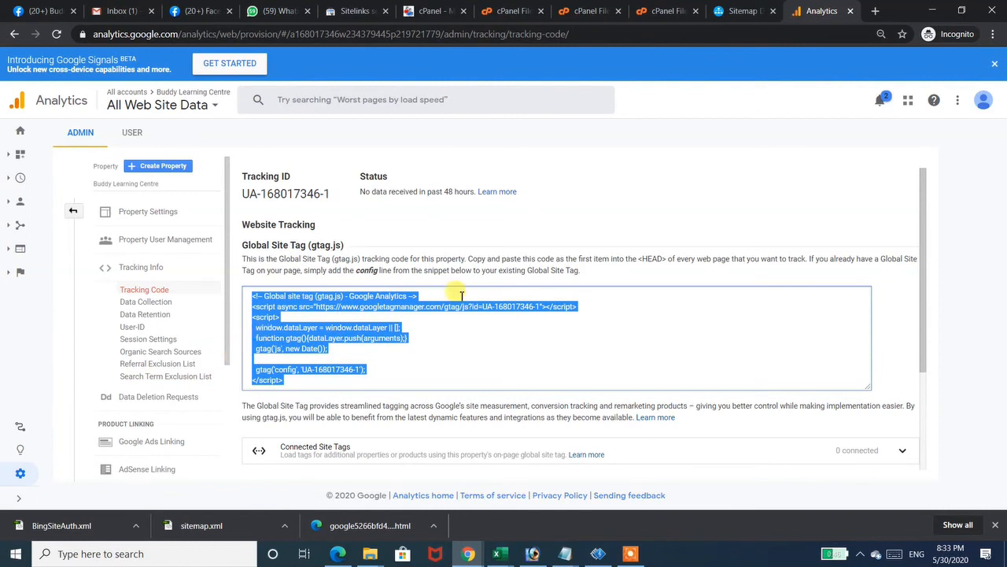
pyautogui.click(23, 135)
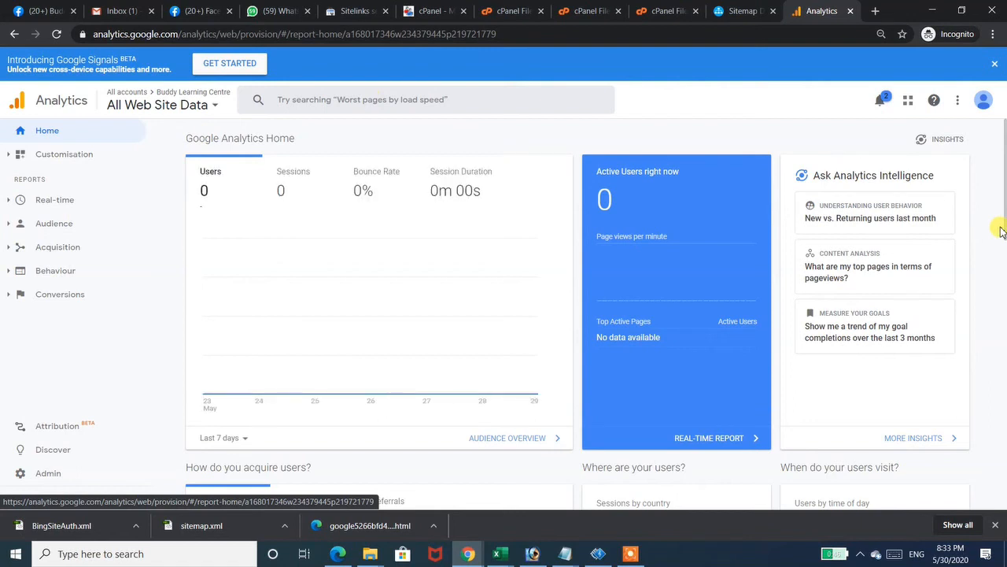
# Step: Examine the Home overview's cards on user acquisition by traffic channel, sessions by country and users by time of day
pyautogui.moveTo(1002, 231); pyautogui.dragTo(1003, 311)
pyautogui.moveTo(653, 231)
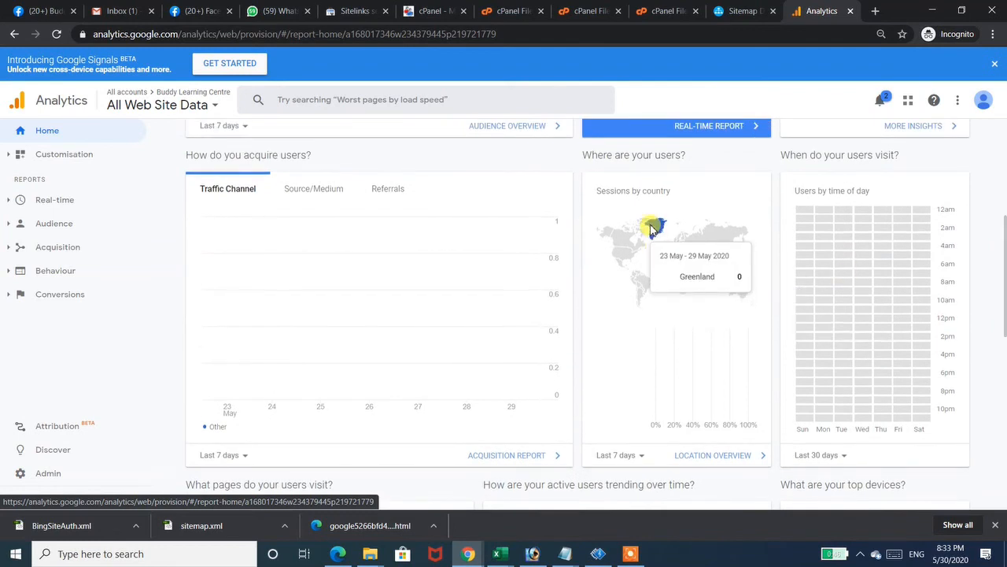
pyautogui.moveTo(712, 240)
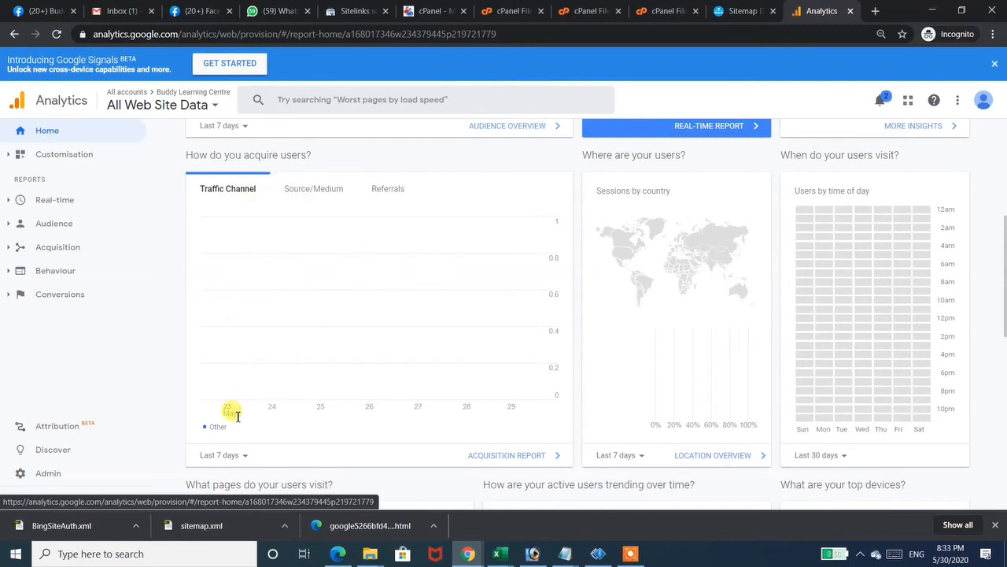
pyautogui.moveTo(391, 372)
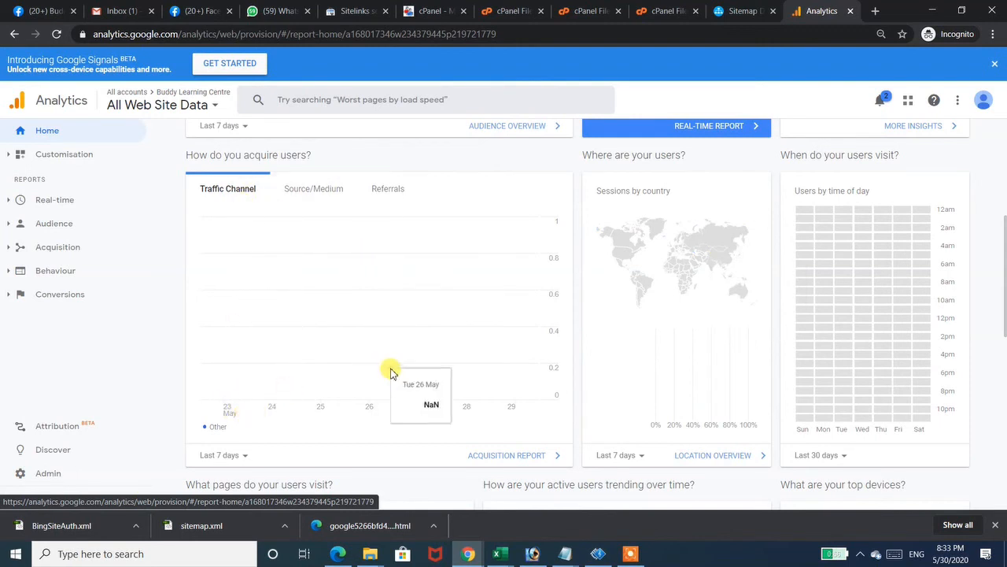
# Step: Expand the Audience reports and look through the Demographics, Interests and Geo report groups
pyautogui.click(52, 224)
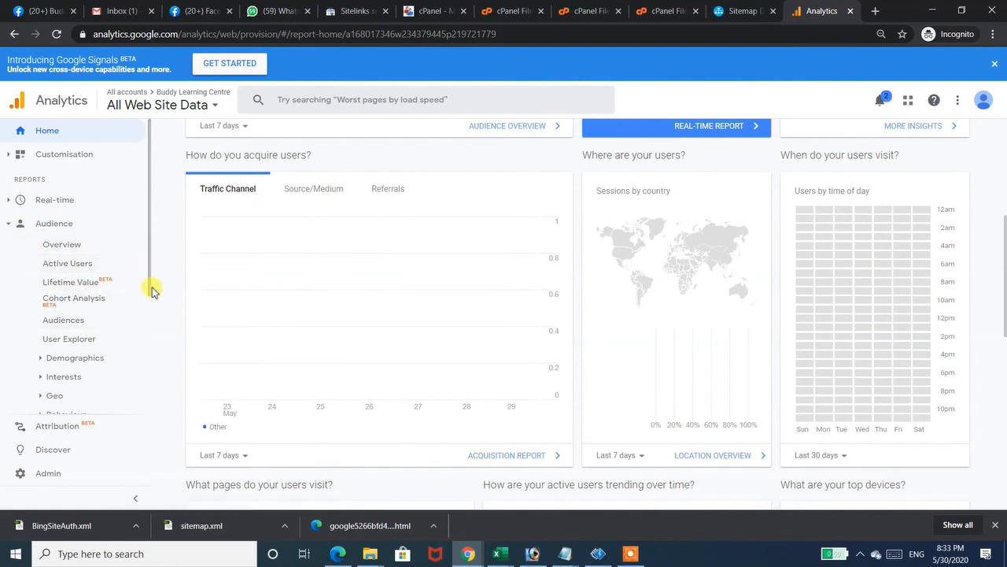
pyautogui.scroll(-3, 152, 299)
pyautogui.click(40, 255)
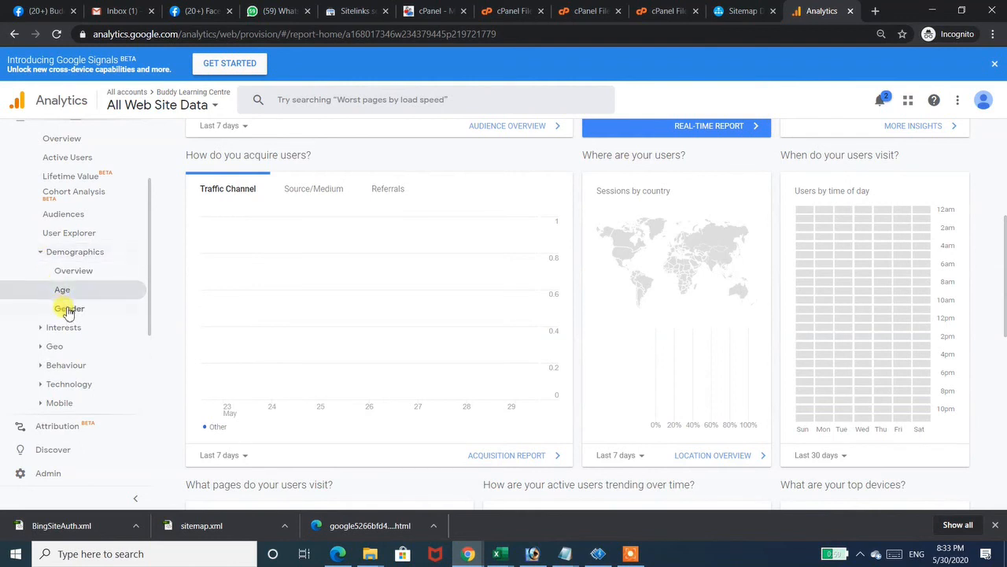
pyautogui.click(40, 328)
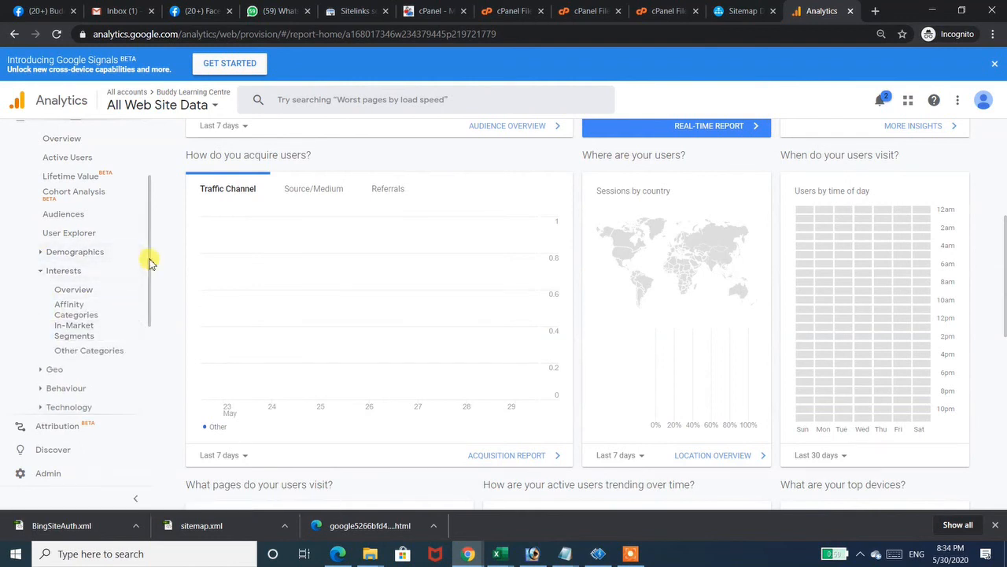
pyautogui.scroll(-2, 150, 306)
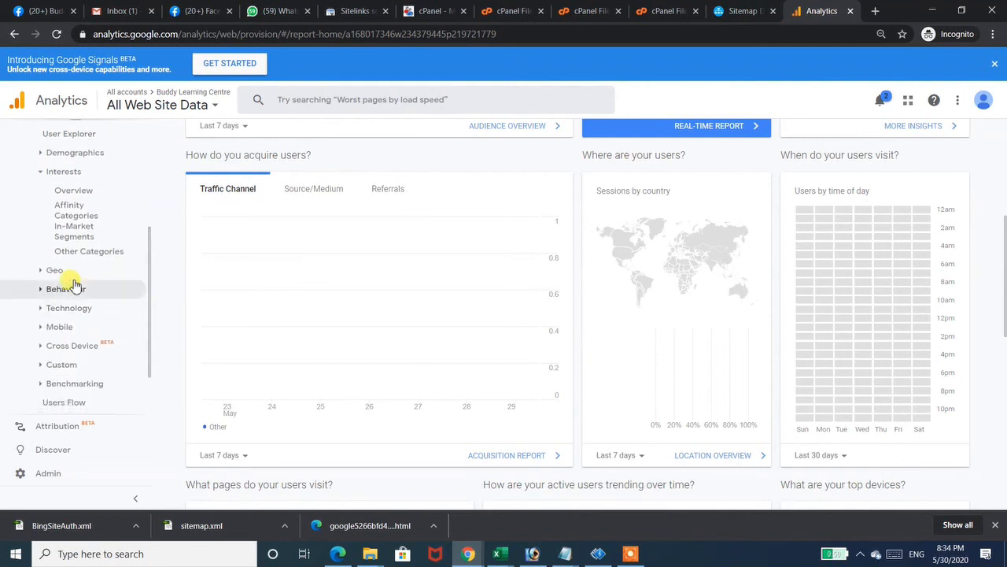
pyautogui.click(40, 271)
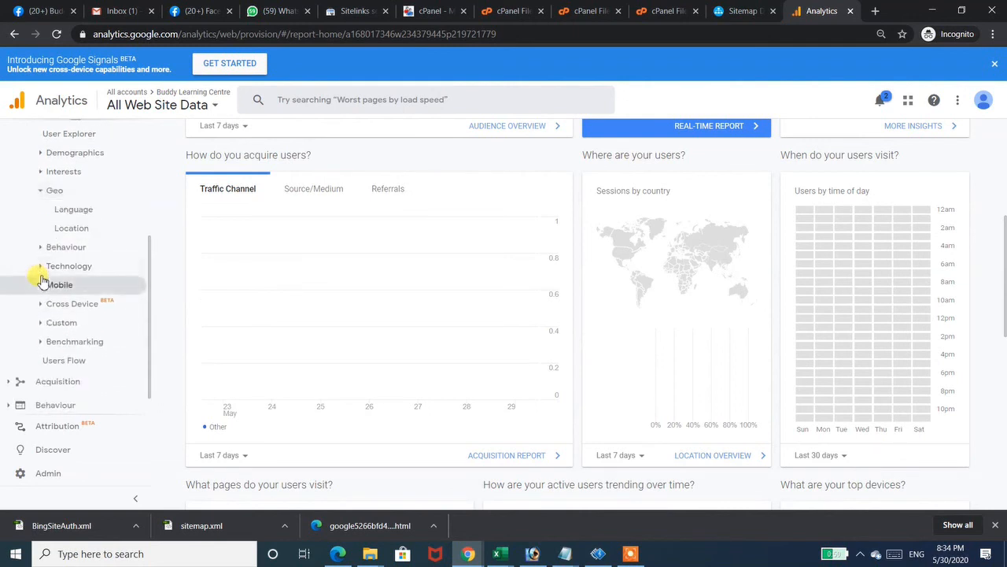